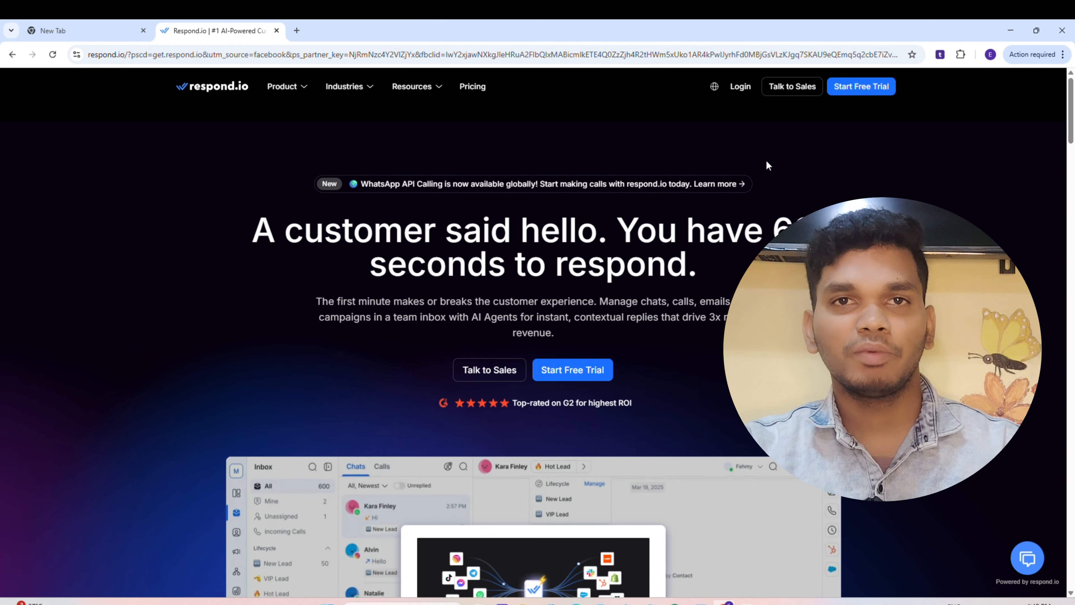
# - Log in to the workspace and open the Inbox, which has no conversations yet
pyautogui.click(741, 94)
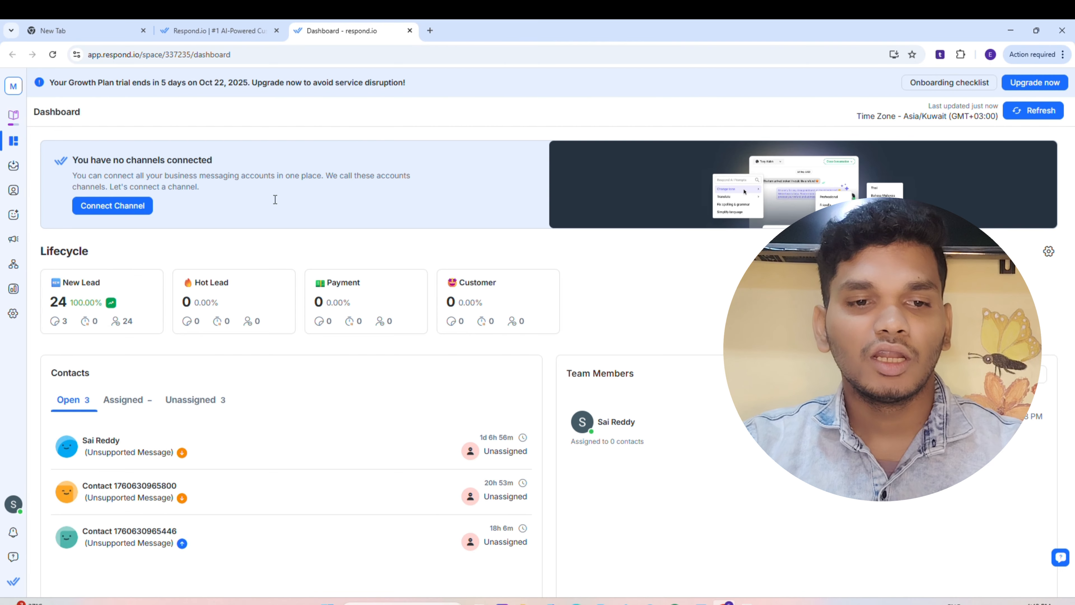
pyautogui.click(13, 168)
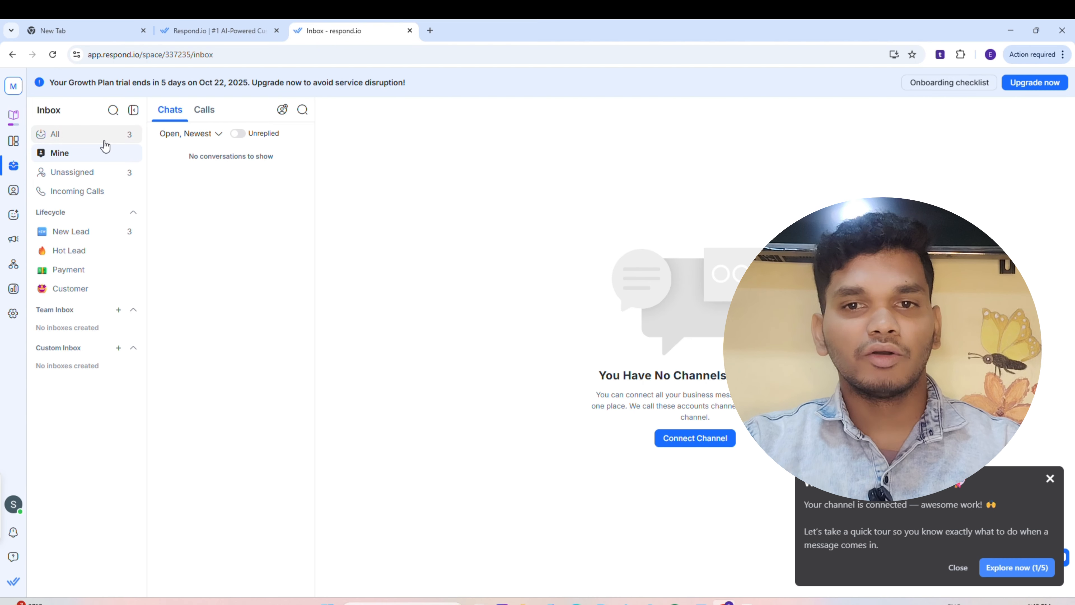
# - Show all three inbox conversations, then open the Contacts list of 24 New Lead contacts
pyautogui.click(139, 132)
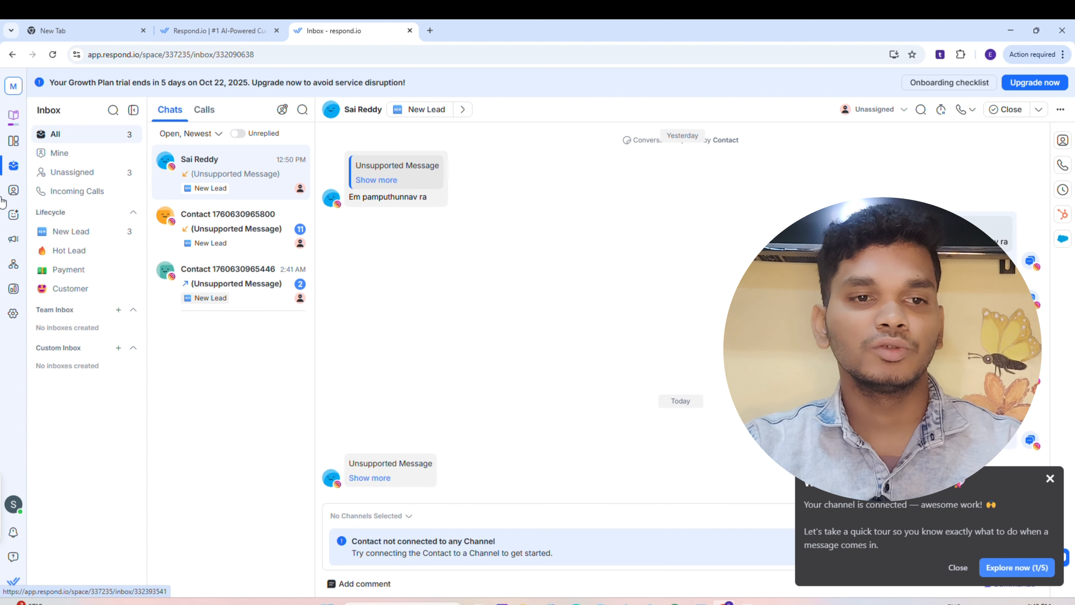
pyautogui.click(12, 198)
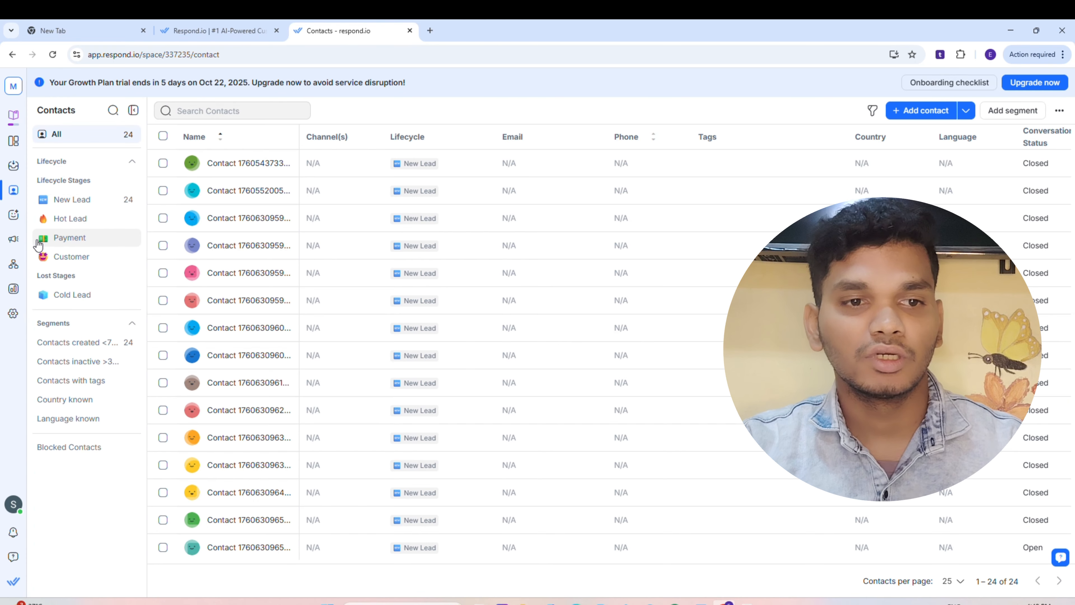
# - Glance at the empty Broadcasts list, then go to the empty Workflows page
pyautogui.click(12, 238)
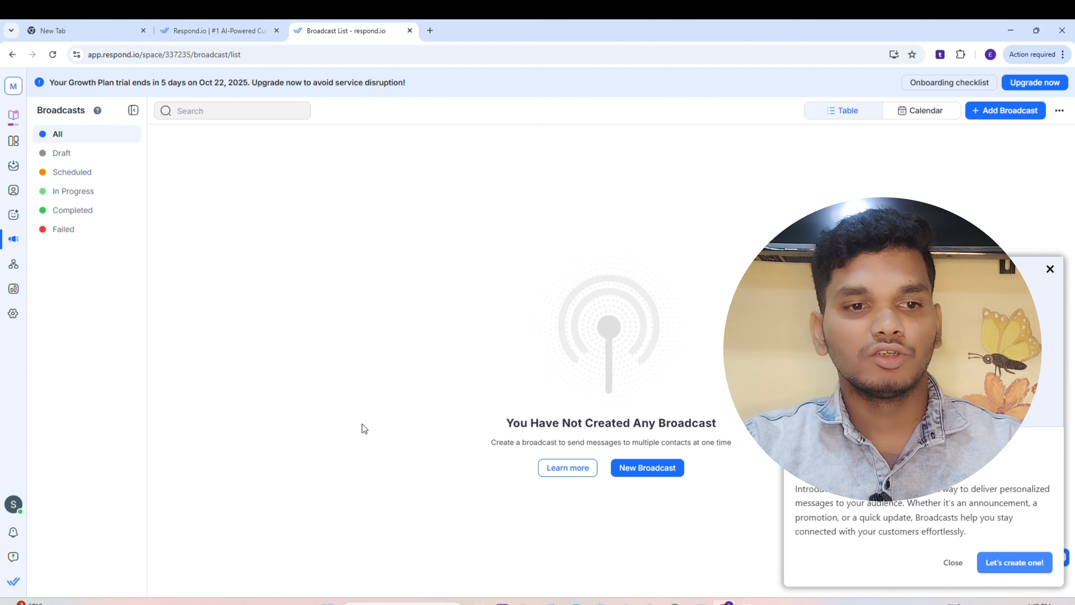
pyautogui.click(21, 273)
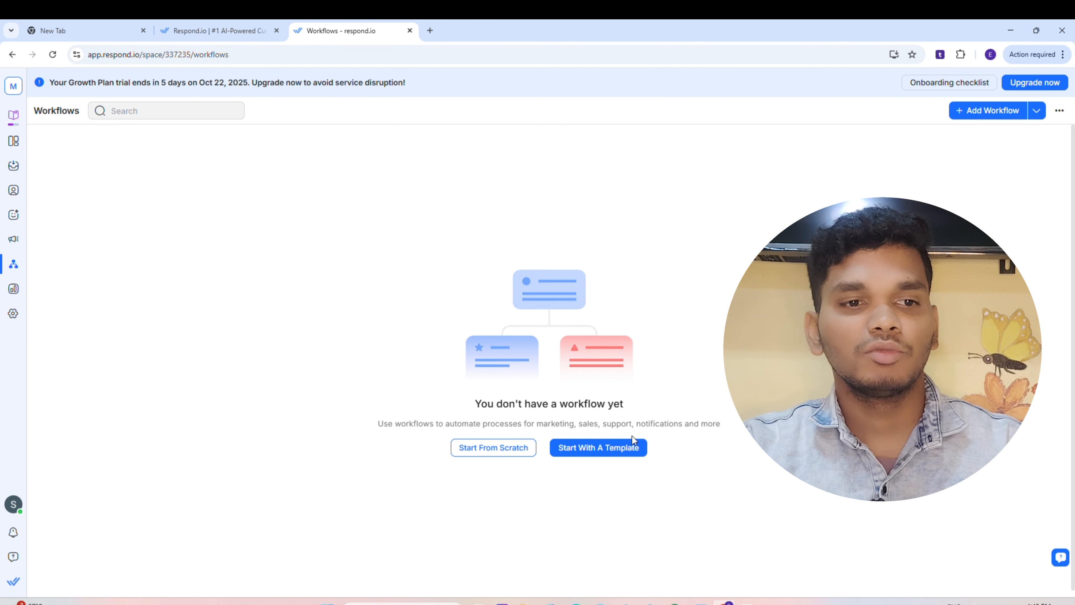
# - Create a blank workflow from scratch, entering its name in the Add Workflow dialog
pyautogui.click(509, 449)
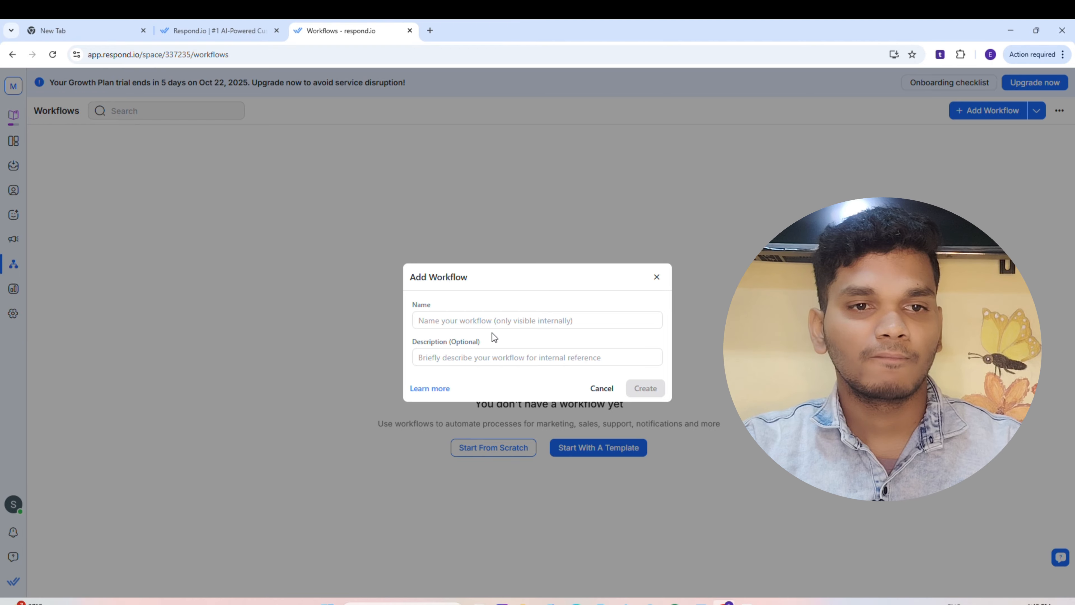
pyautogui.click(498, 326)
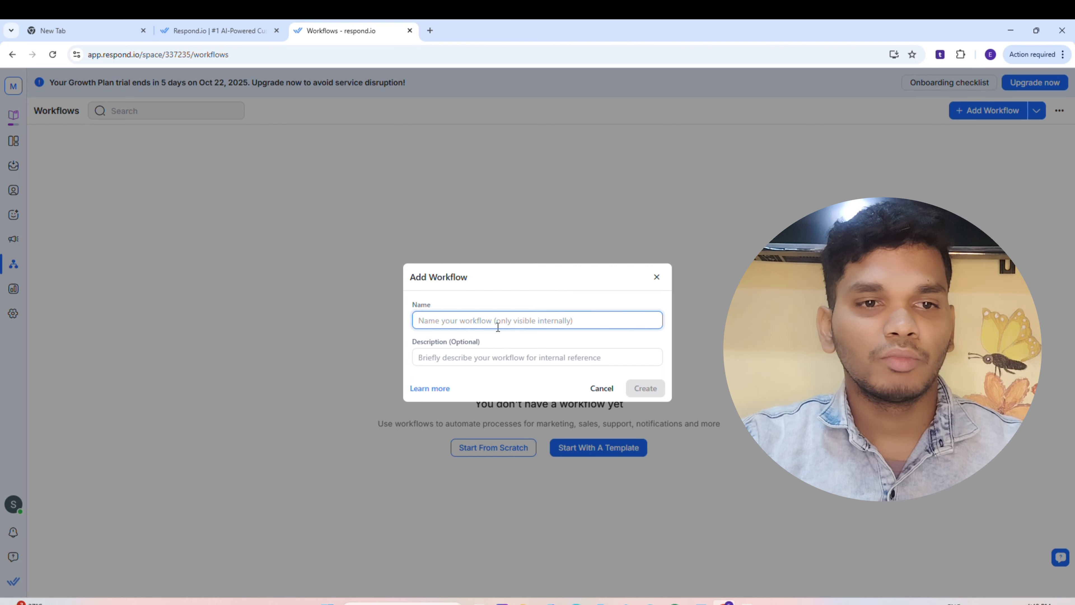
pyautogui.write('sair')
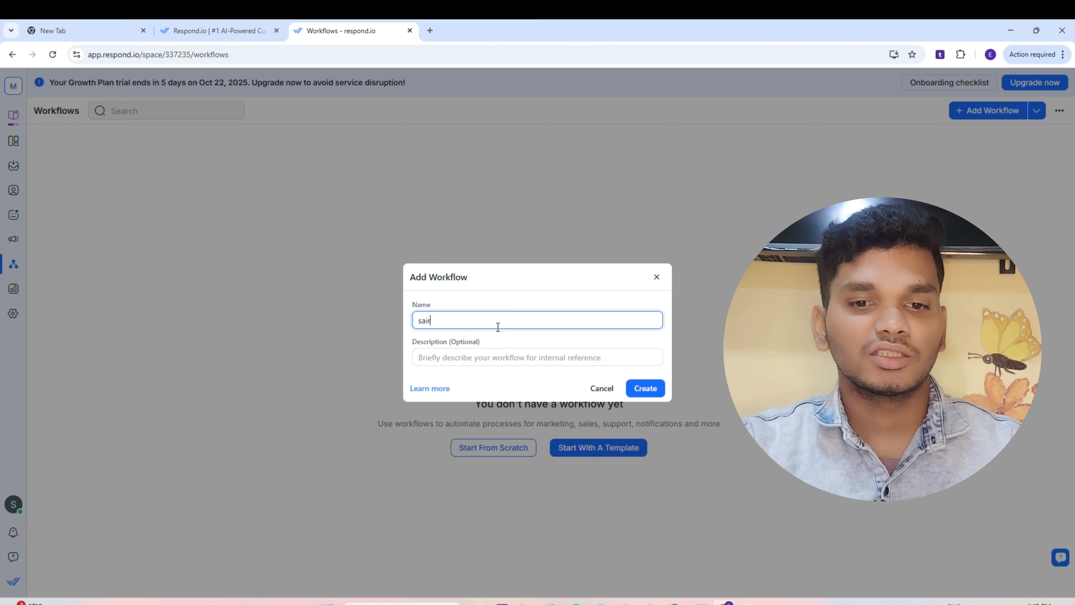
pyautogui.write('eddy')
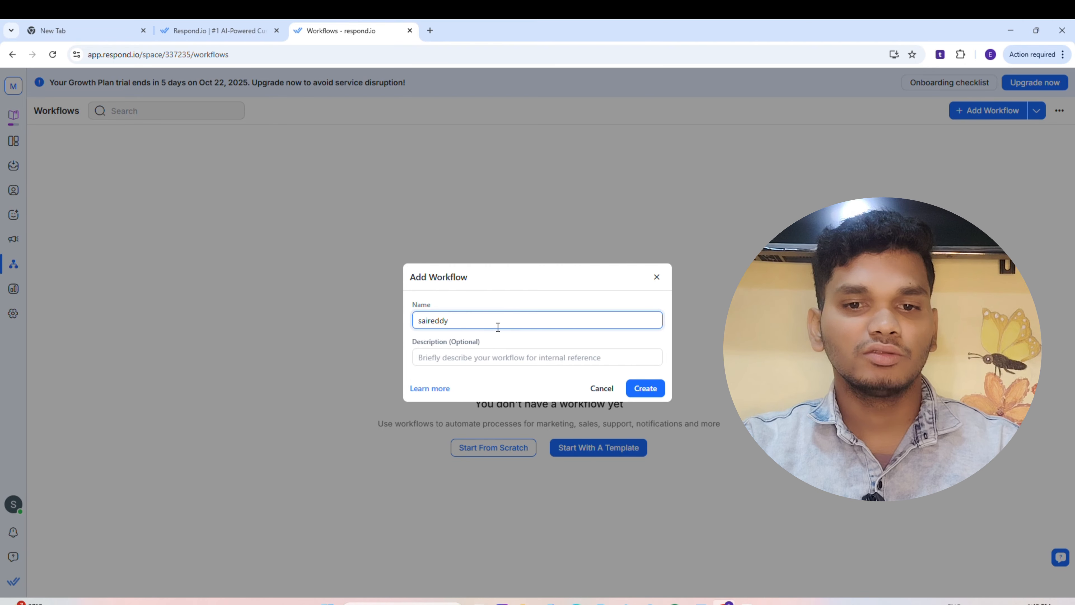
pyautogui.click(652, 385)
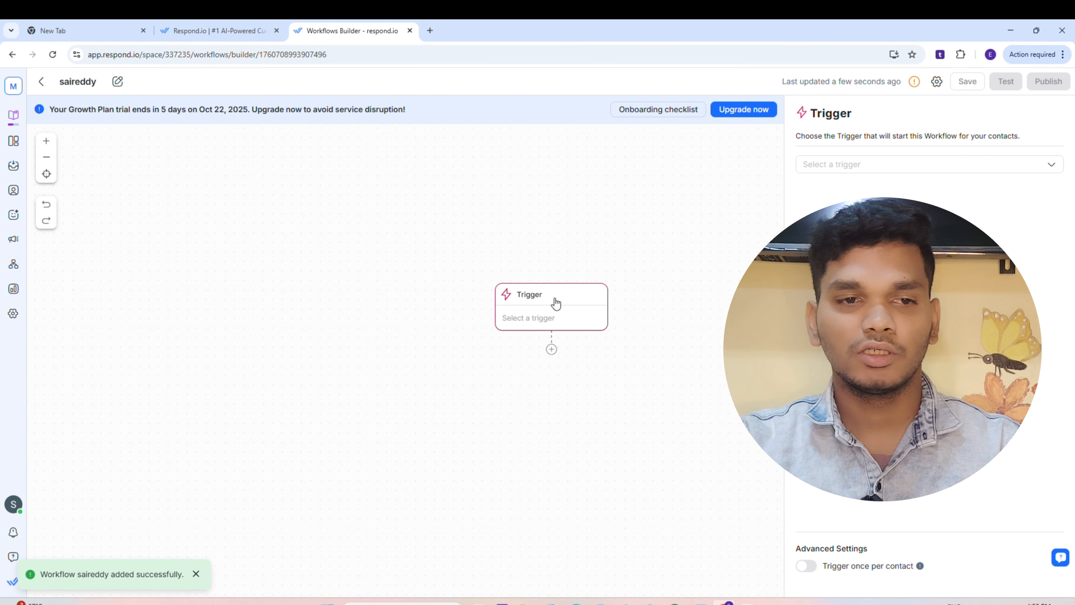
# - Set the workflow trigger to Conversation Opened and run a test
pyautogui.click(873, 165)
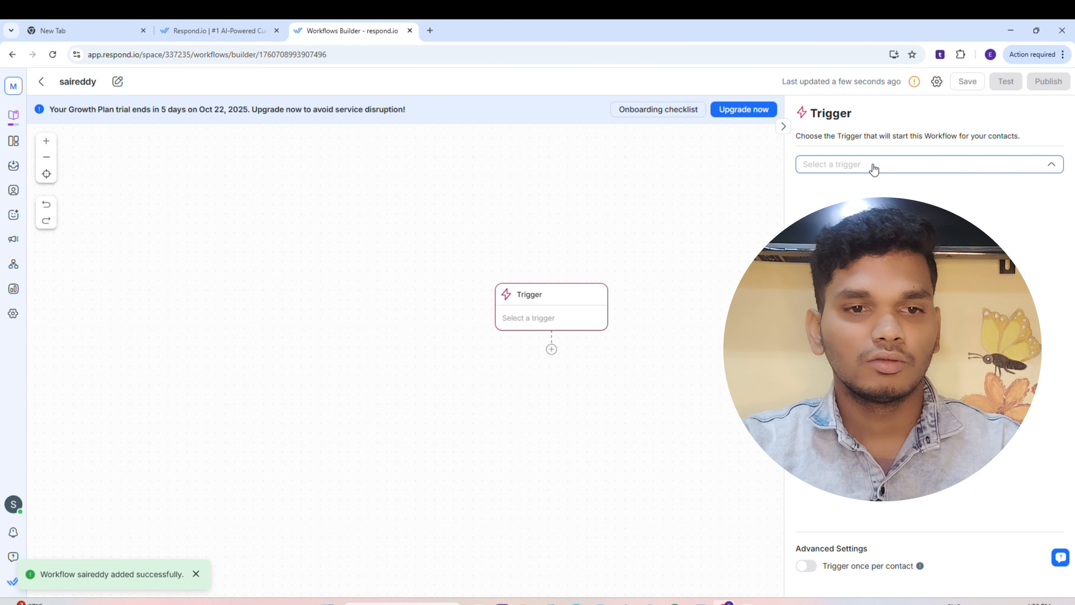
pyautogui.scroll(-3, 889, 203)
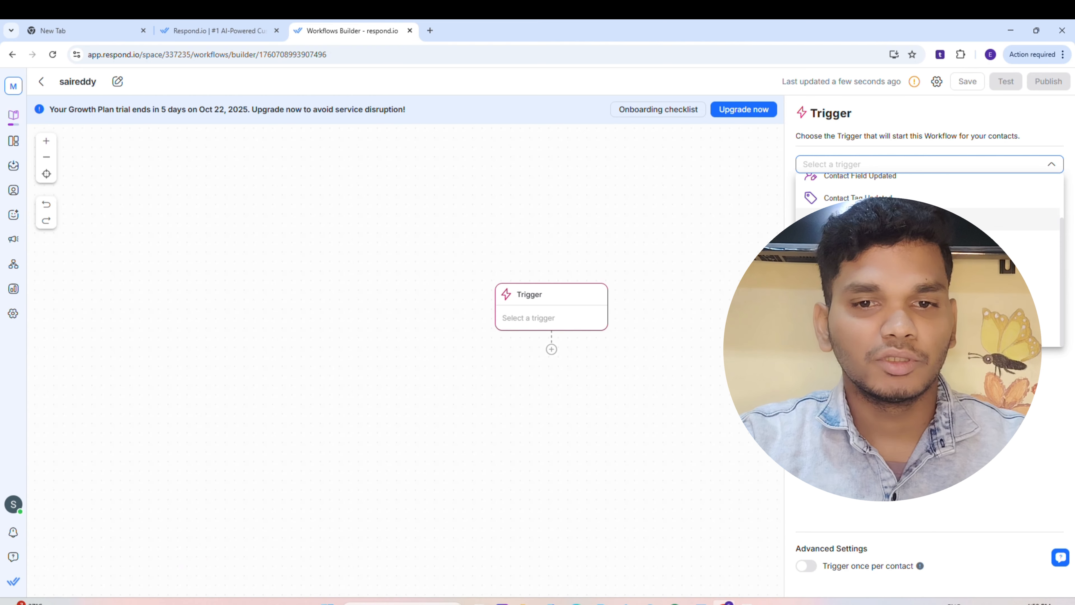
pyautogui.scroll(3, 888, 203)
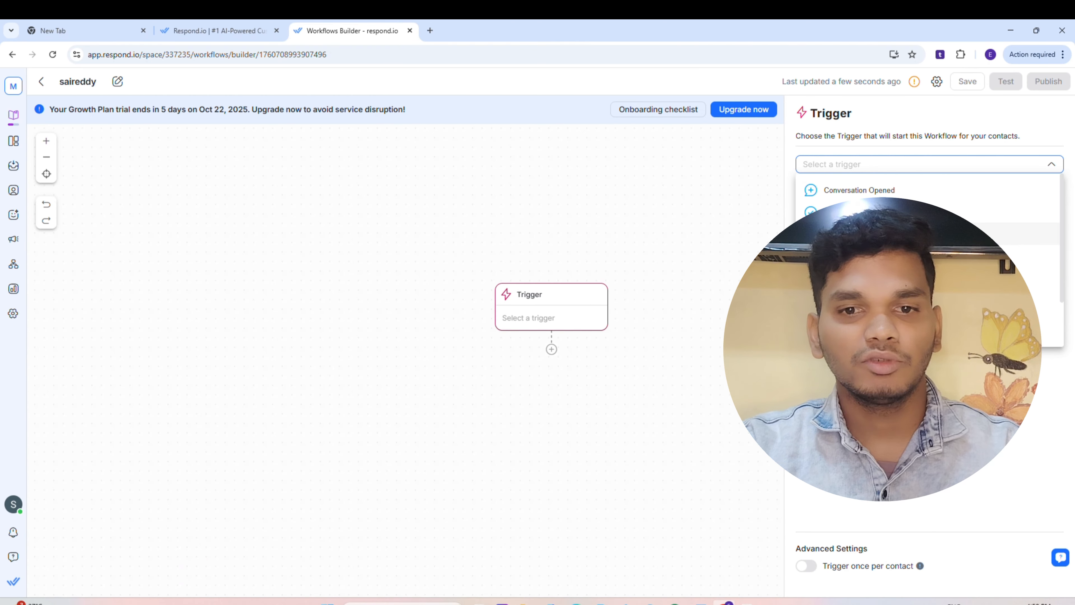
pyautogui.click(859, 189)
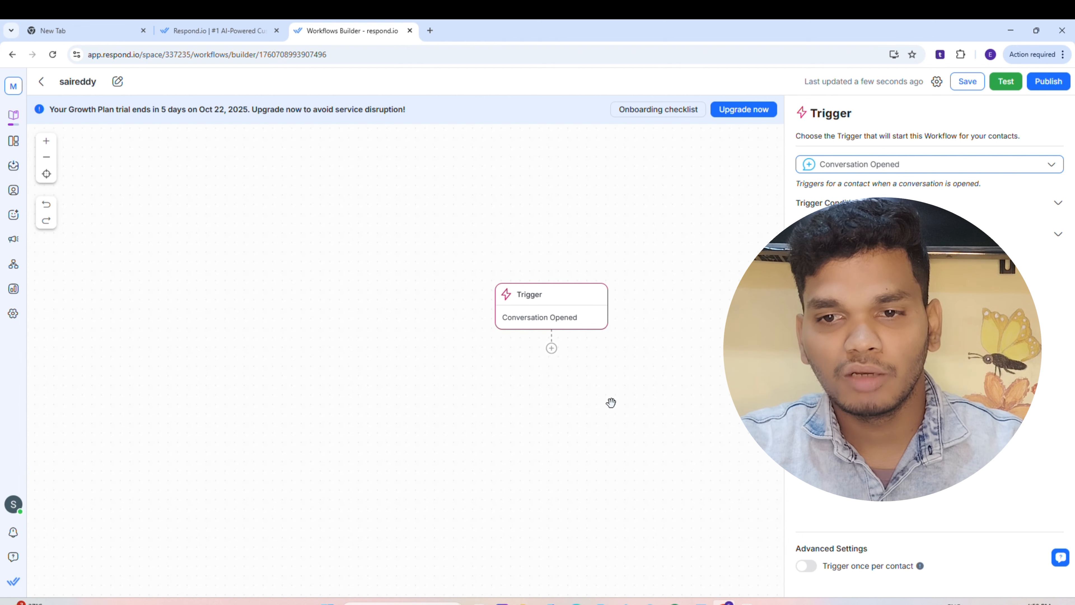
pyautogui.click(993, 87)
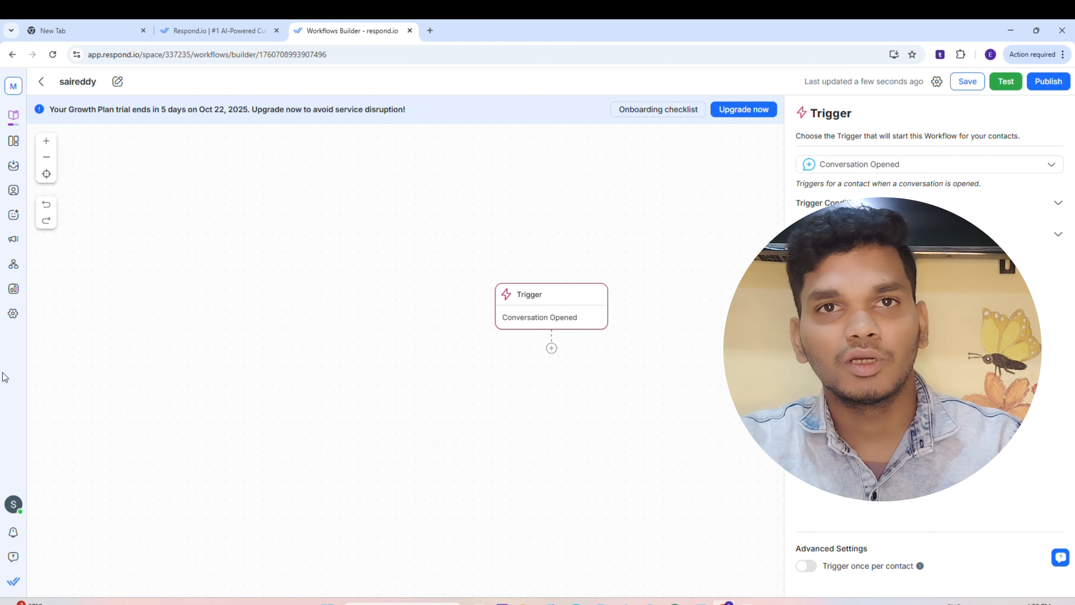
# - Leave the unsaved workflow for Reports, view Conversations, then return to the Lifecycle report
pyautogui.click(12, 292)
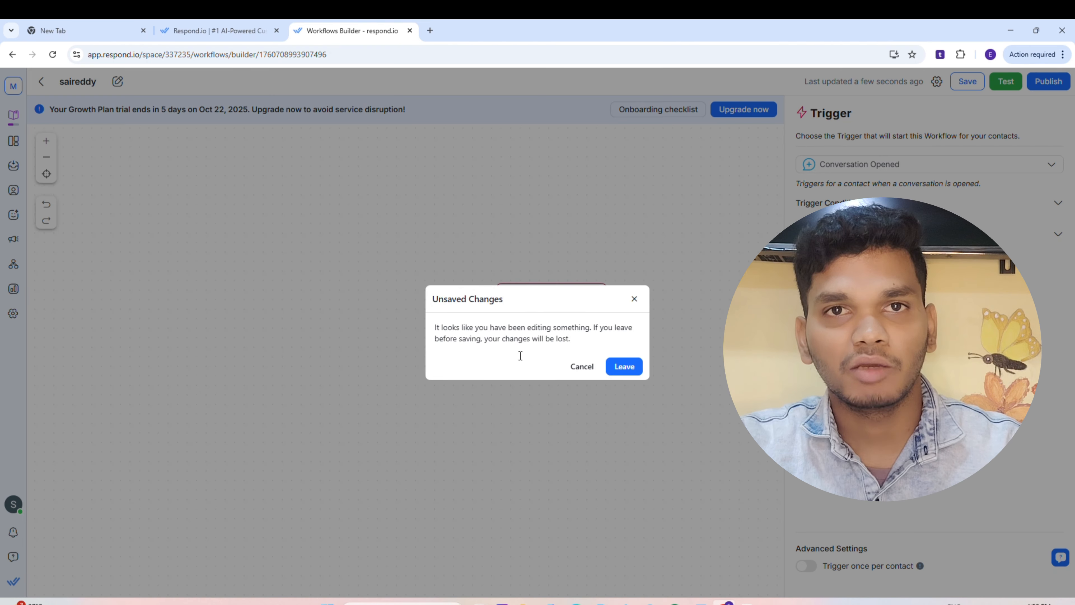
pyautogui.click(615, 366)
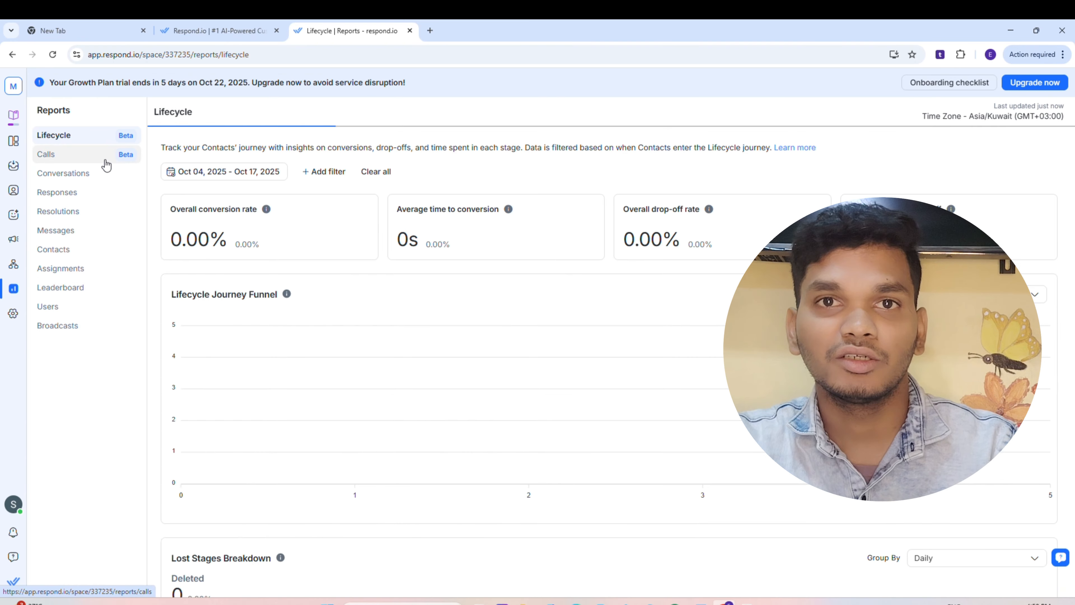
pyautogui.click(91, 174)
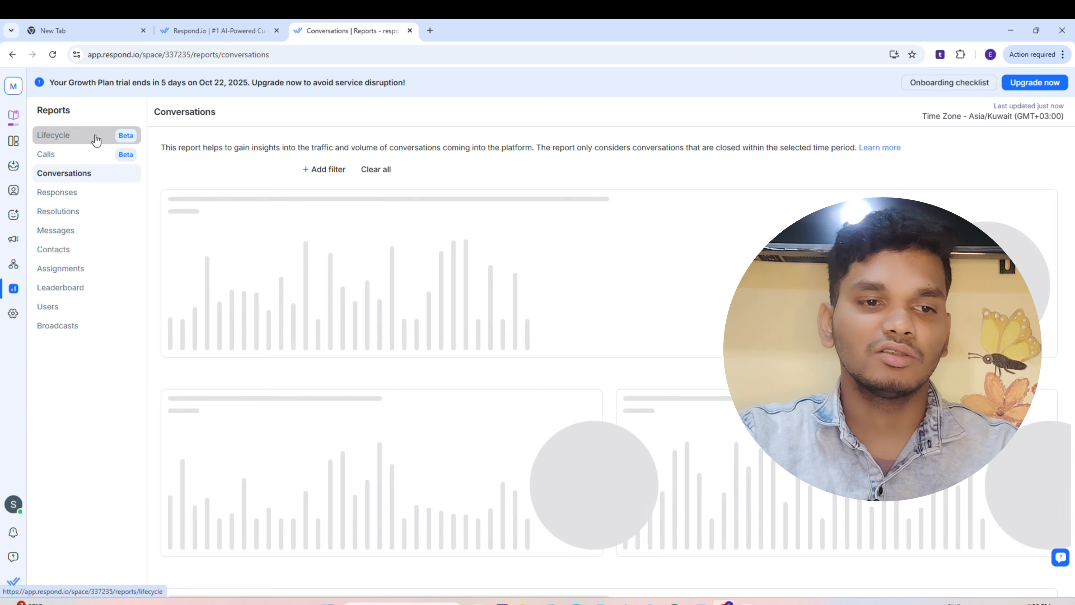
pyautogui.click(97, 135)
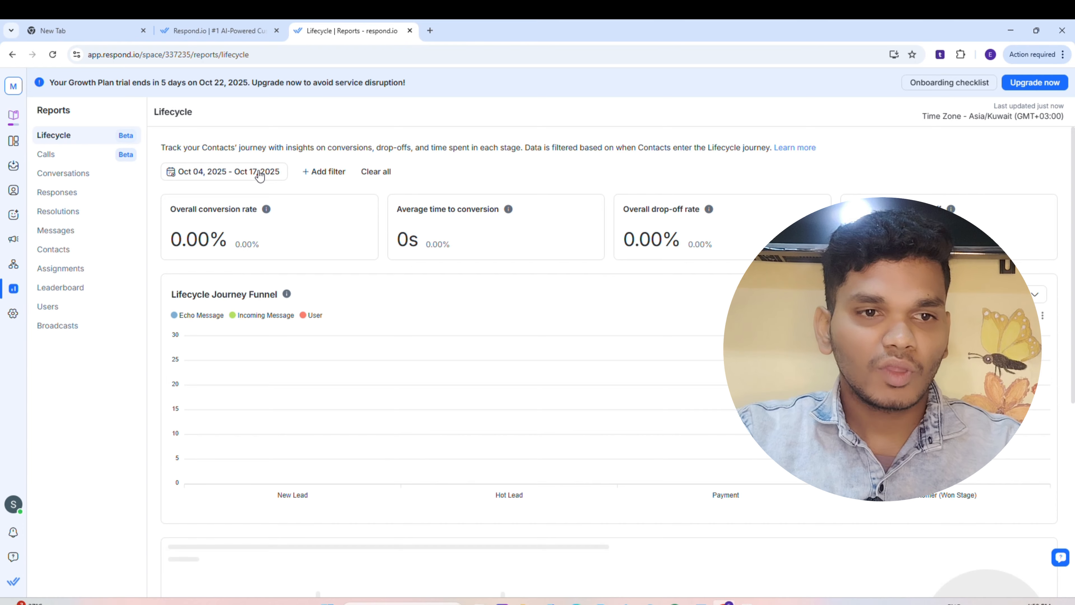
# - Open the report's date picker and close it, keeping the Oct 04 – Oct 17, 2025 range
pyautogui.click(260, 175)
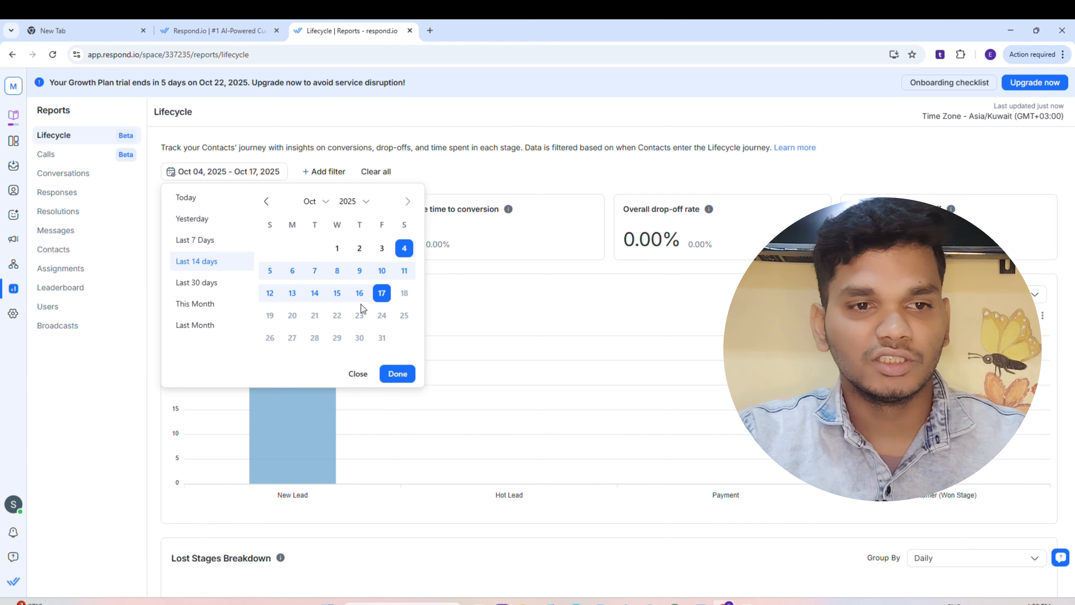
pyautogui.click(359, 294)
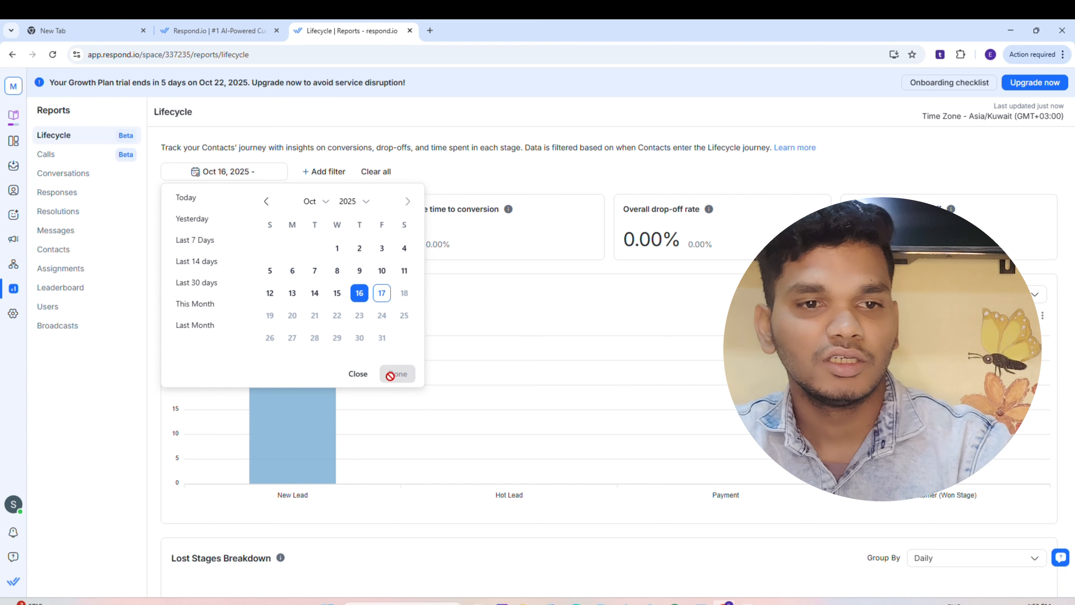
pyautogui.click(358, 374)
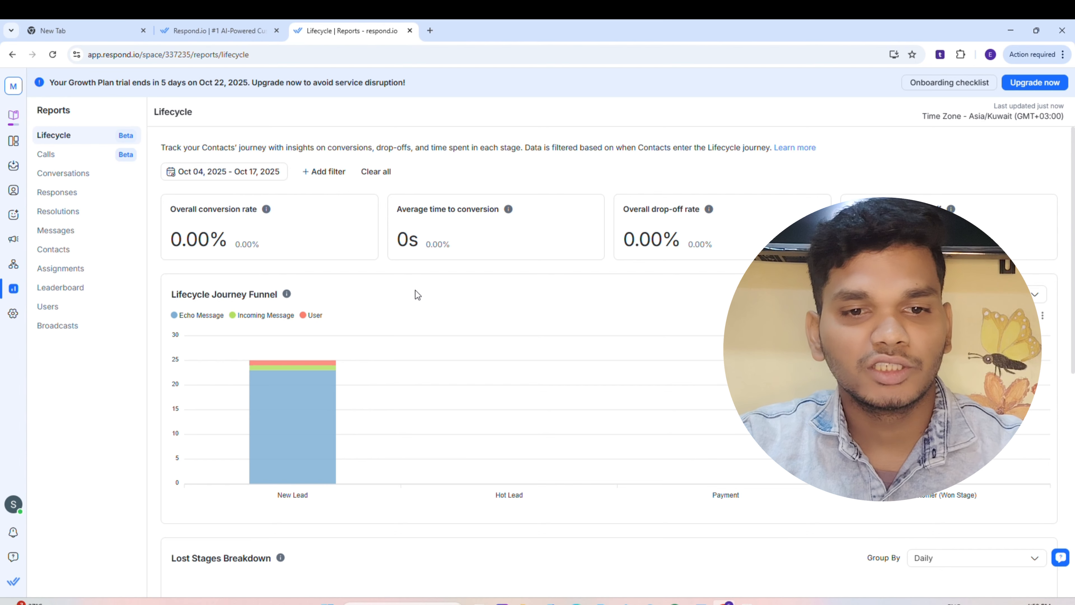
pyautogui.moveTo(334, 404)
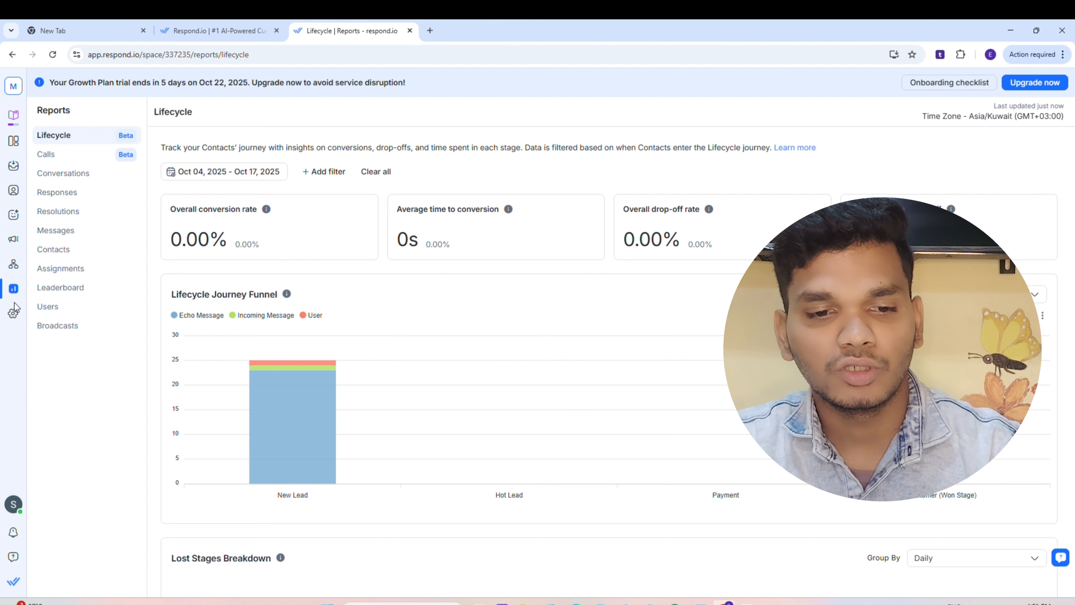
# - Open General info settings: My New Workspace, 5-minute inactivity timeout, Asia/Kuwait time zone
pyautogui.click(14, 504)
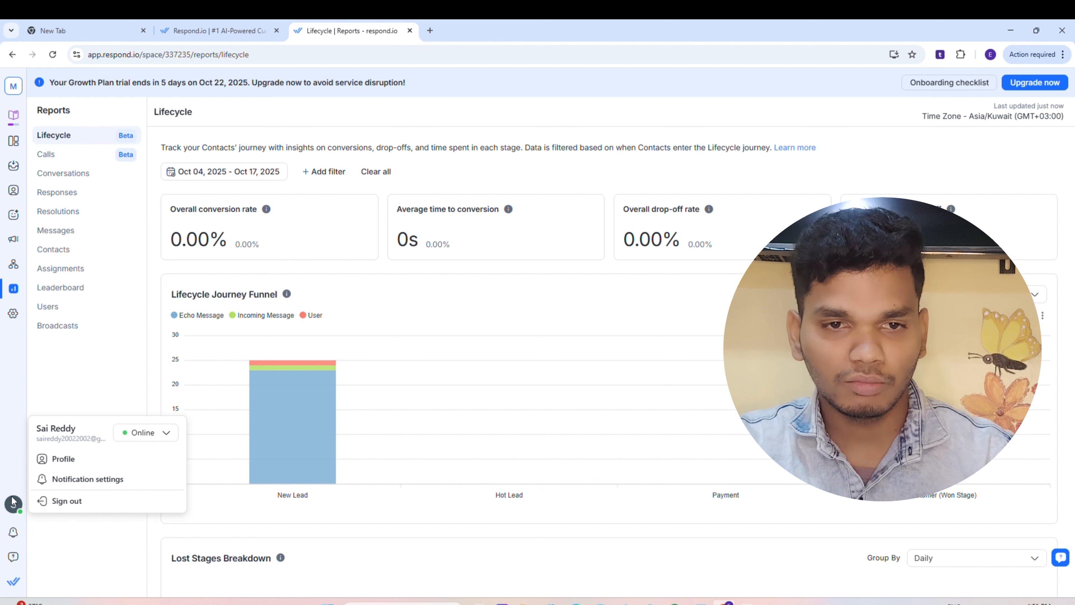
pyautogui.click(13, 505)
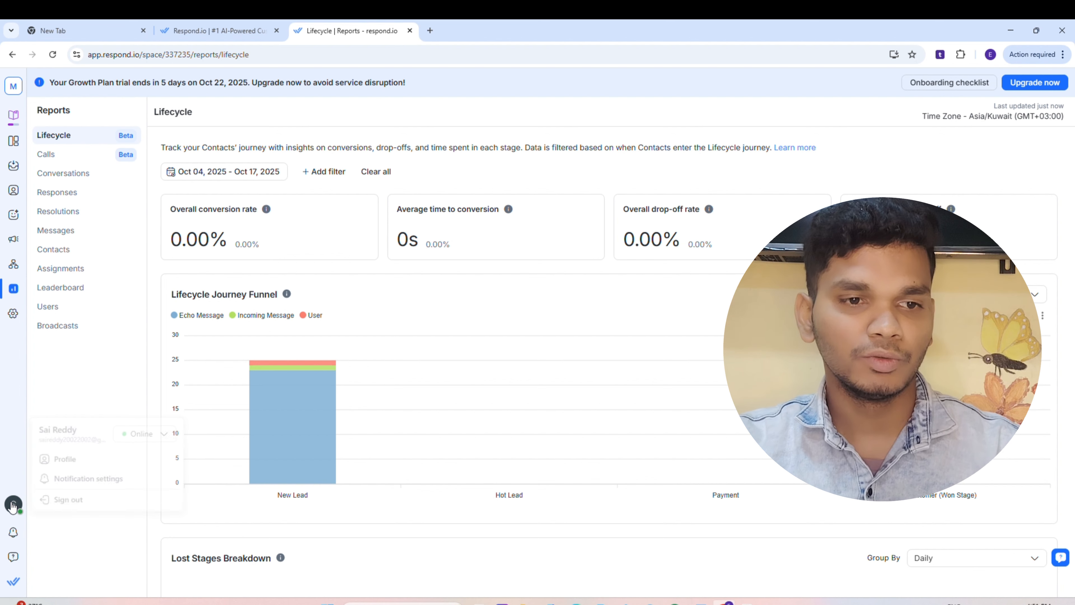
pyautogui.click(14, 315)
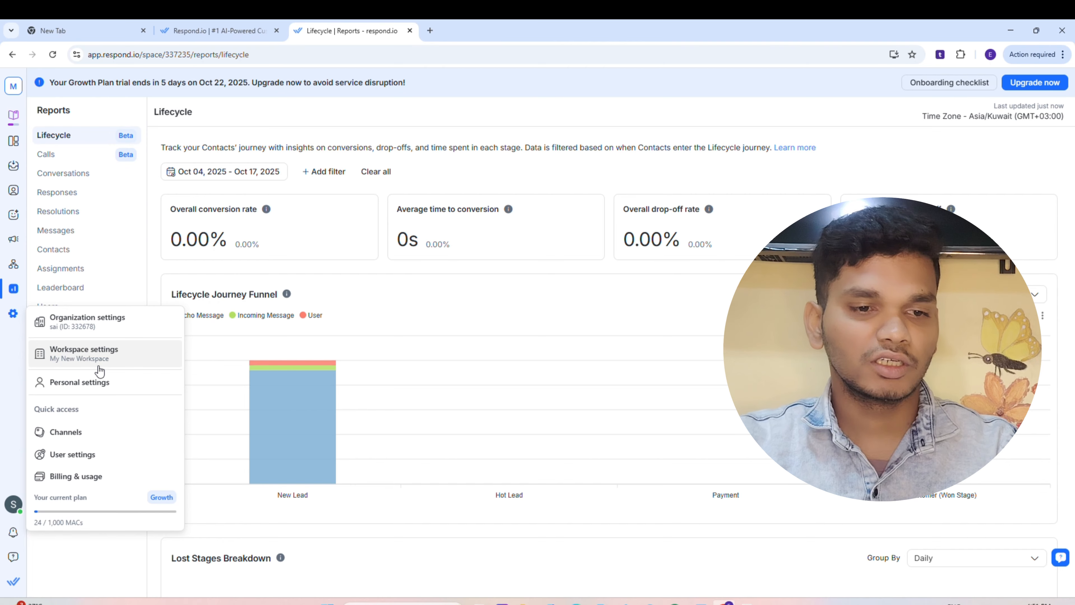
pyautogui.click(100, 356)
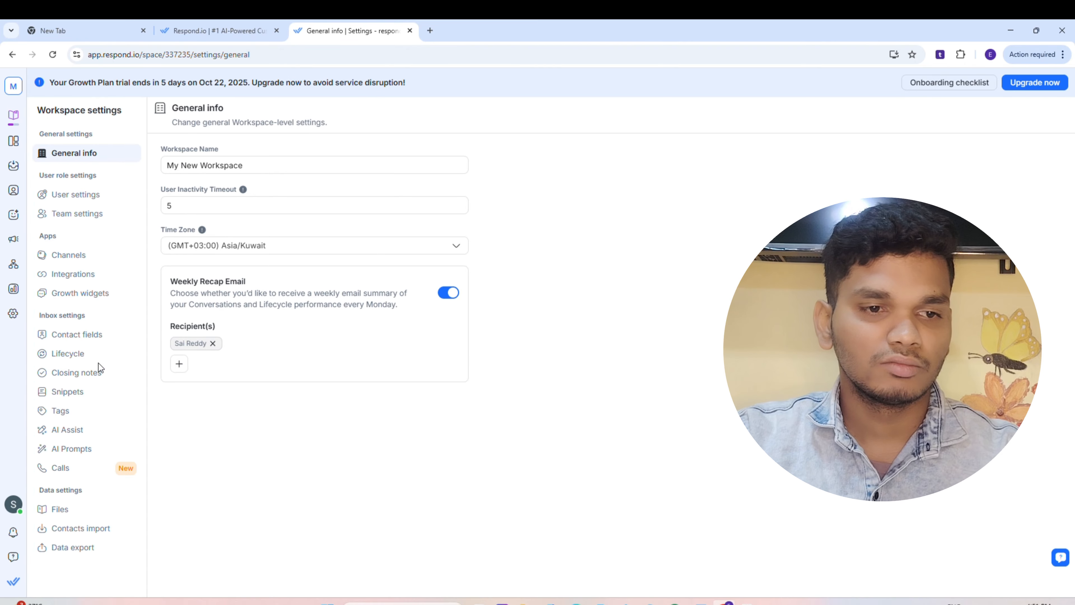
# - Open User settings, try Add User with Owner access level, then cancel without adding anyone
pyautogui.click(112, 207)
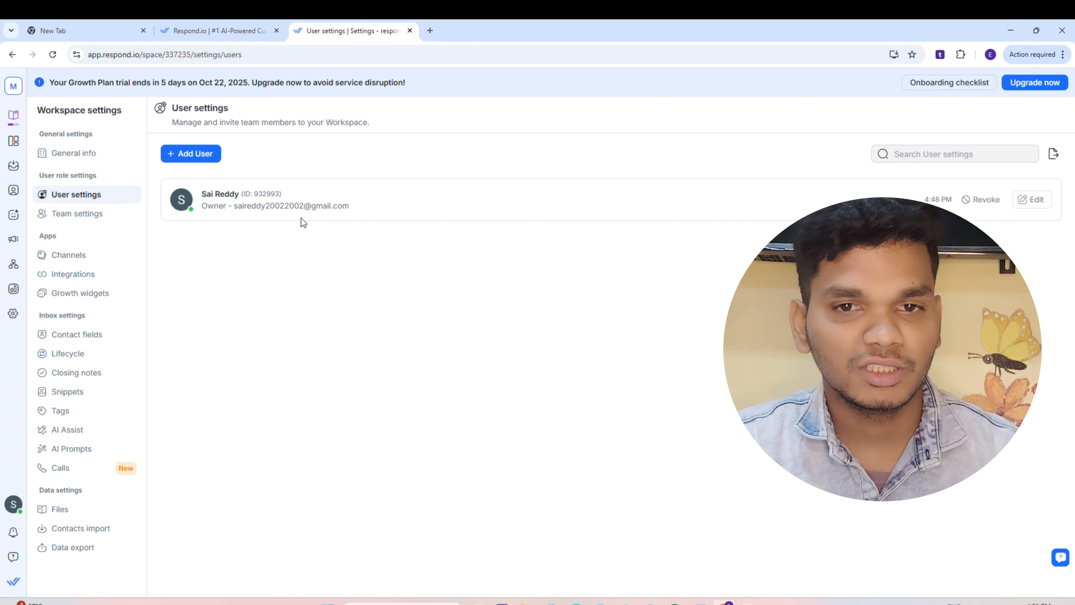
pyautogui.click(221, 159)
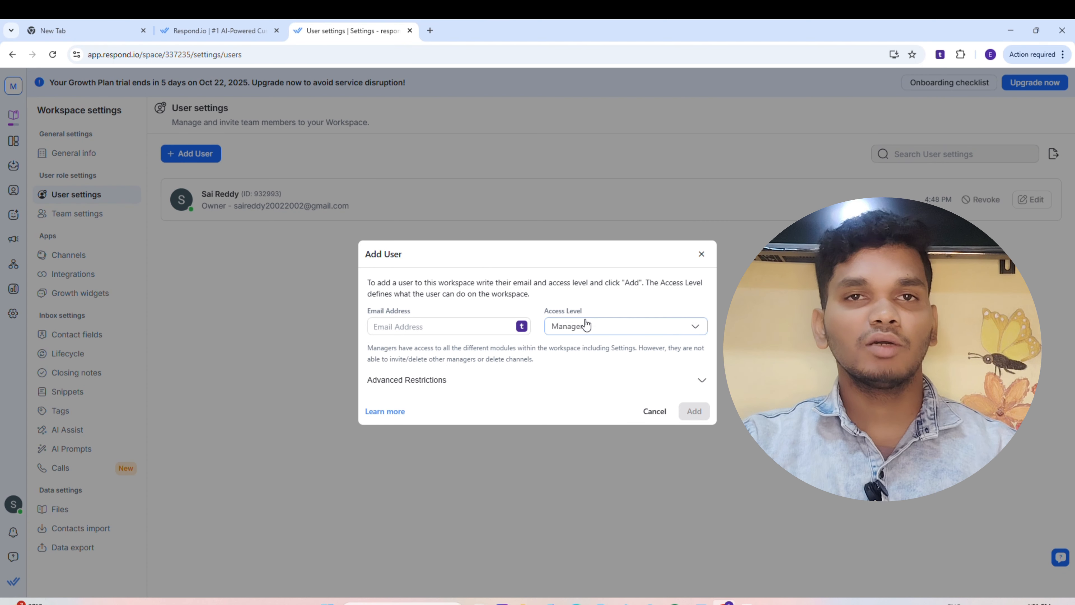
pyautogui.click(601, 327)
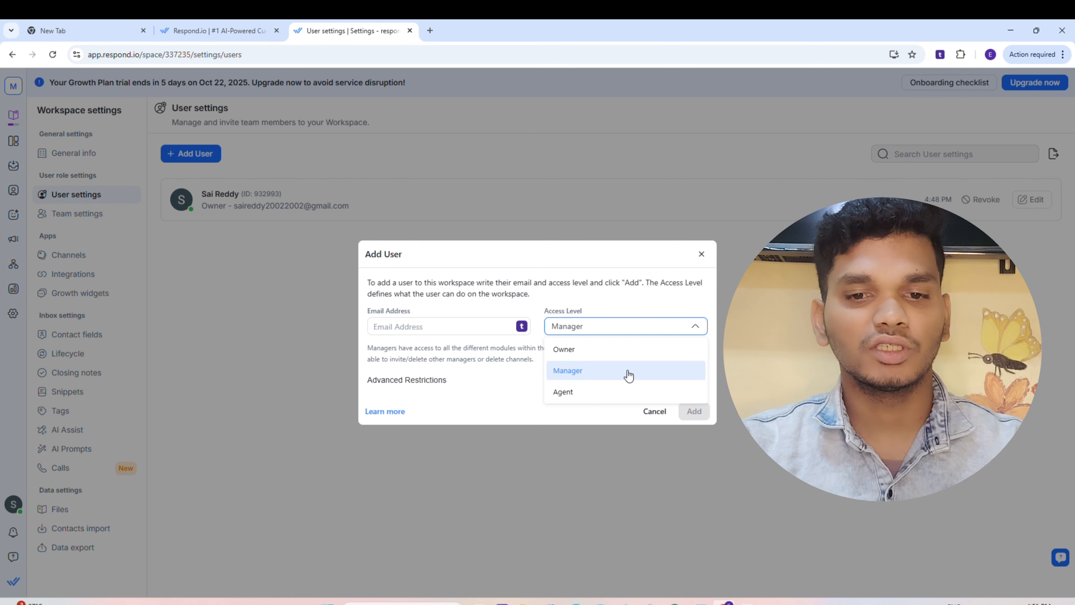
pyautogui.click(564, 433)
pyautogui.click(624, 325)
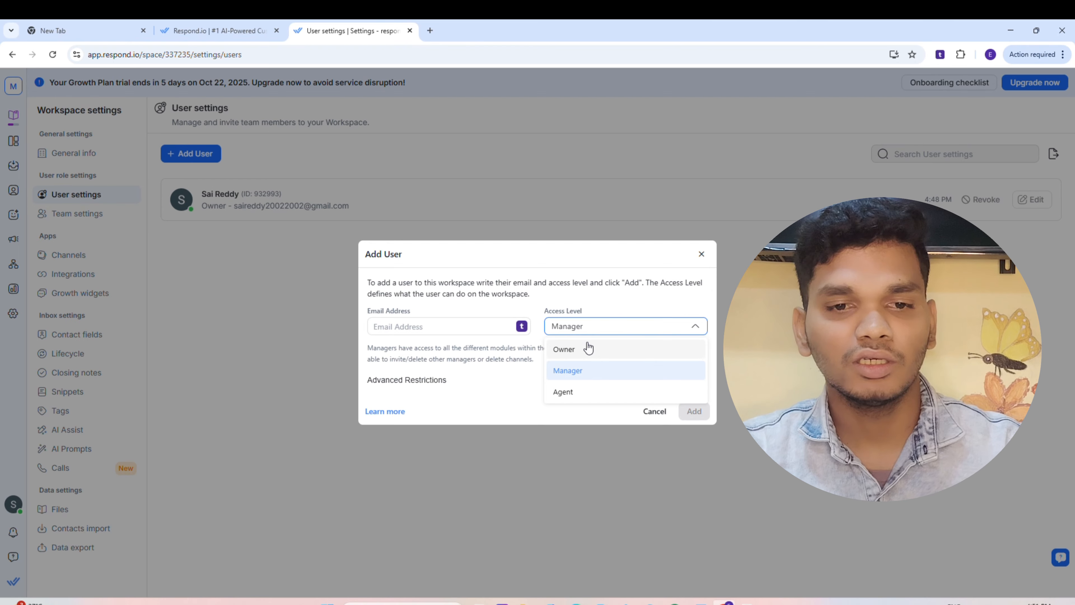
pyautogui.click(586, 348)
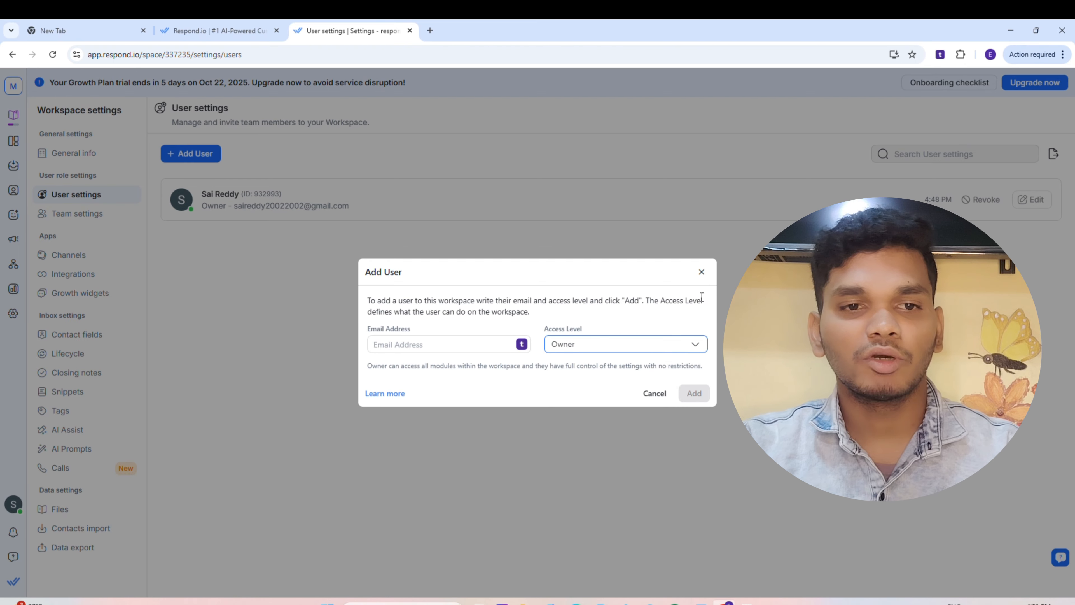
pyautogui.click(701, 272)
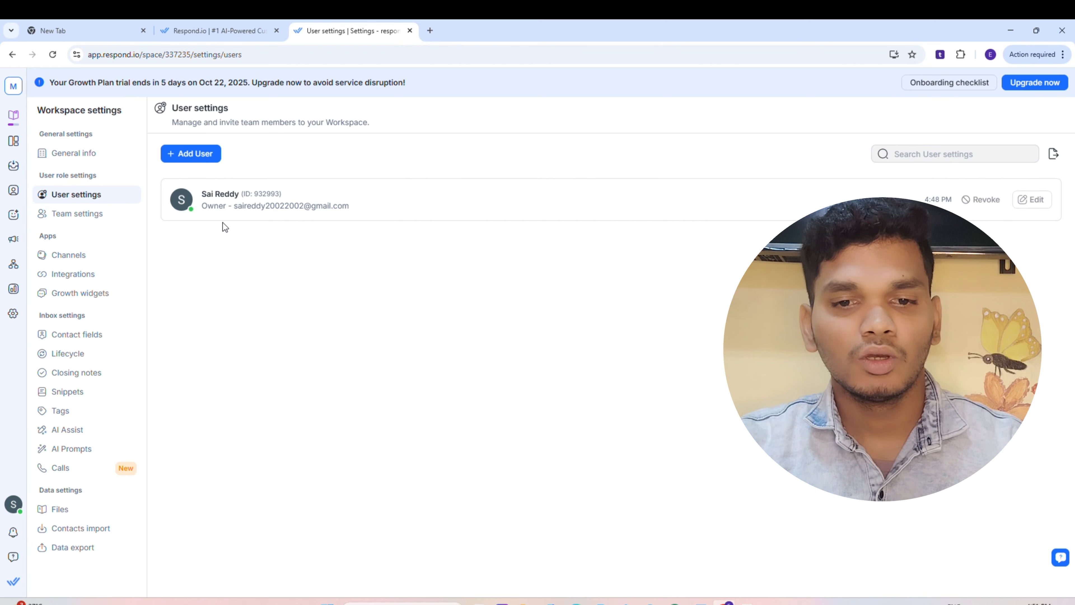
# - Open Team settings, preview the Add Team form and its members list, then close it unsaved
pyautogui.click(90, 223)
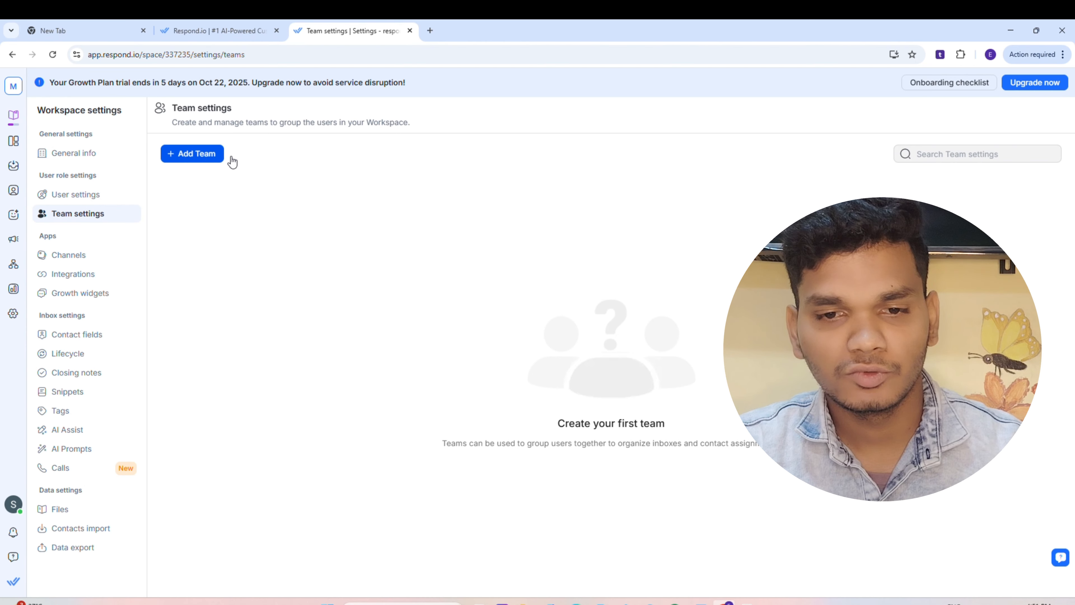
pyautogui.click(195, 156)
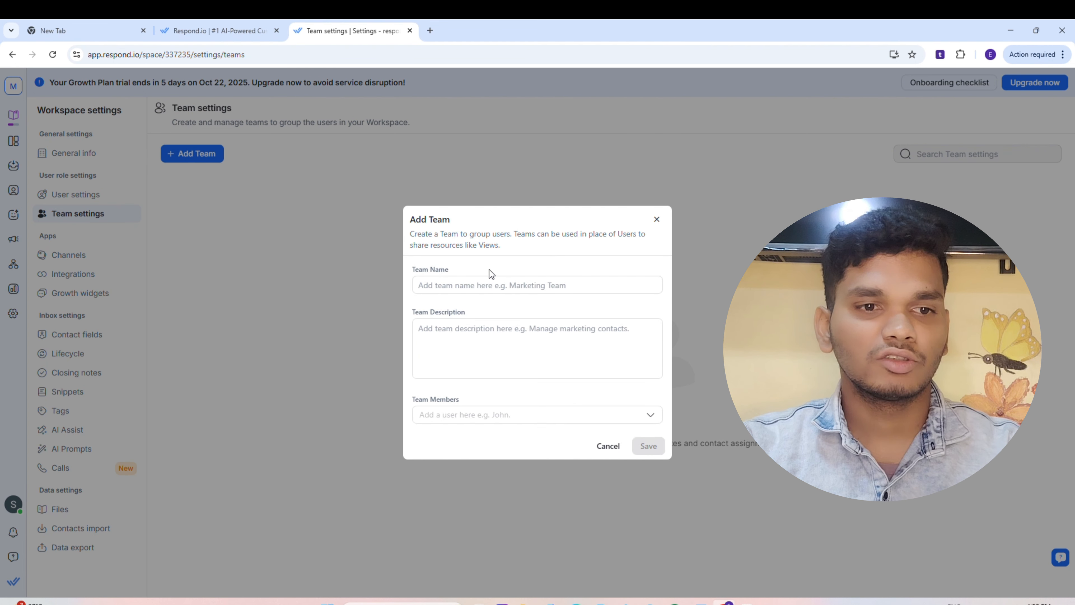
pyautogui.click(460, 349)
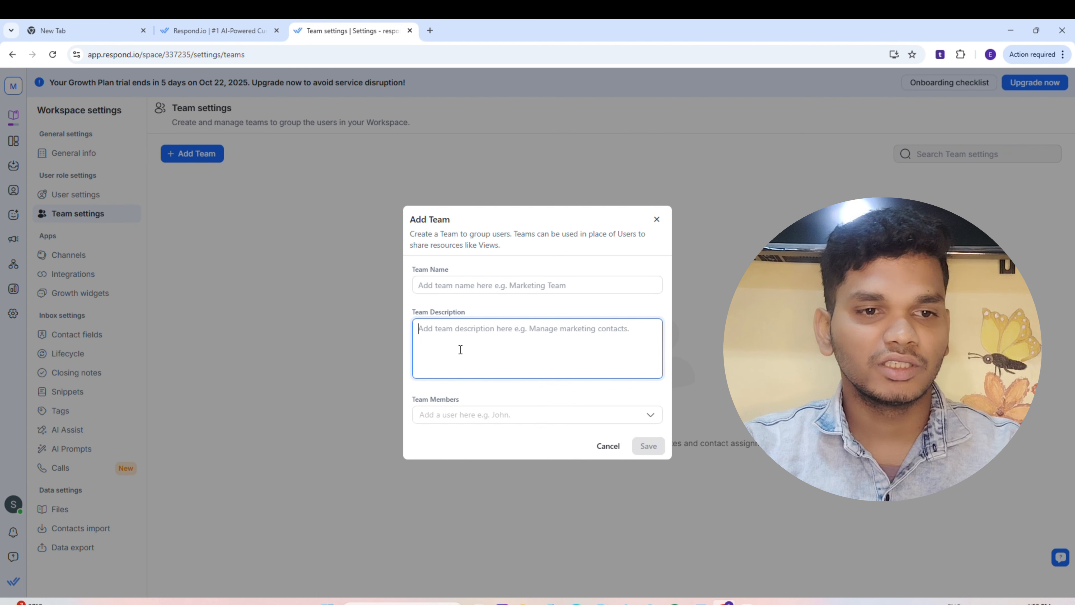
pyautogui.click(456, 418)
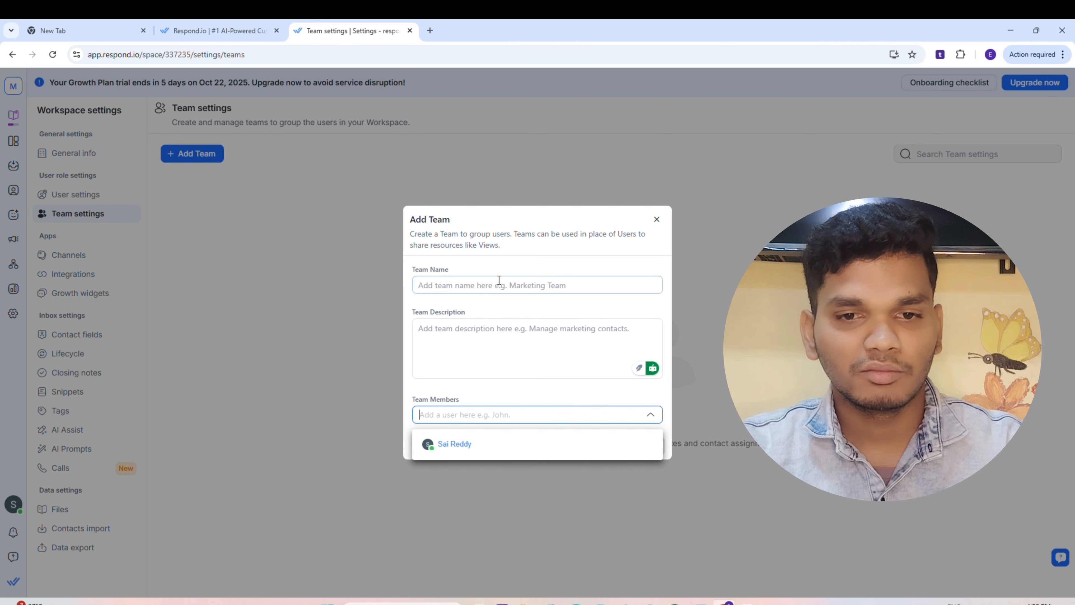
pyautogui.click(647, 212)
pyautogui.click(656, 218)
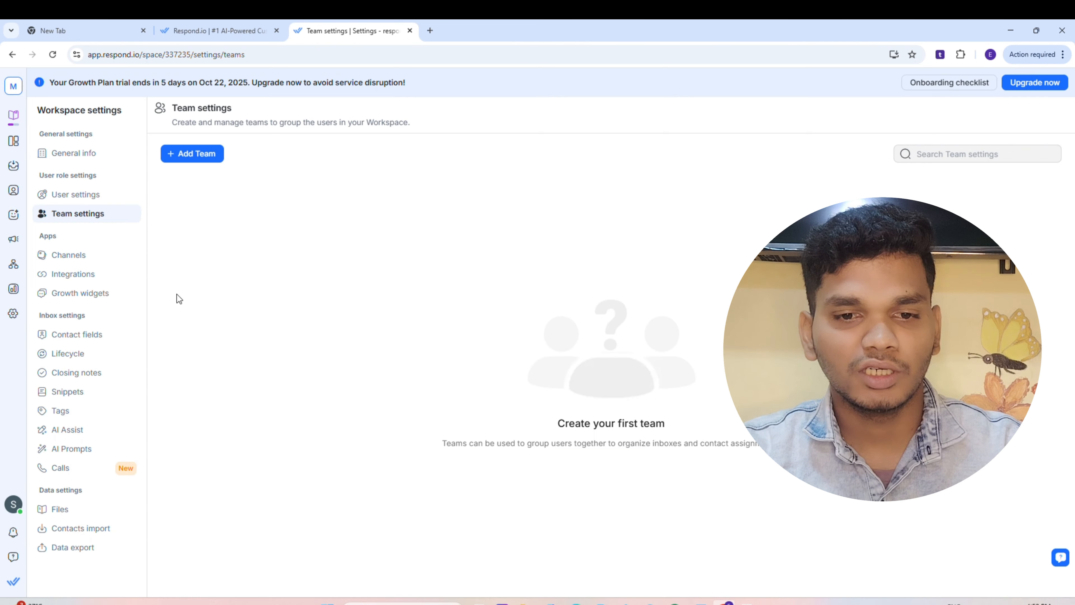
# - Open Channels and scroll the catalog through WhatsApp Cloud API, Twilio SMS, Gmail and Website Chat
pyautogui.click(95, 266)
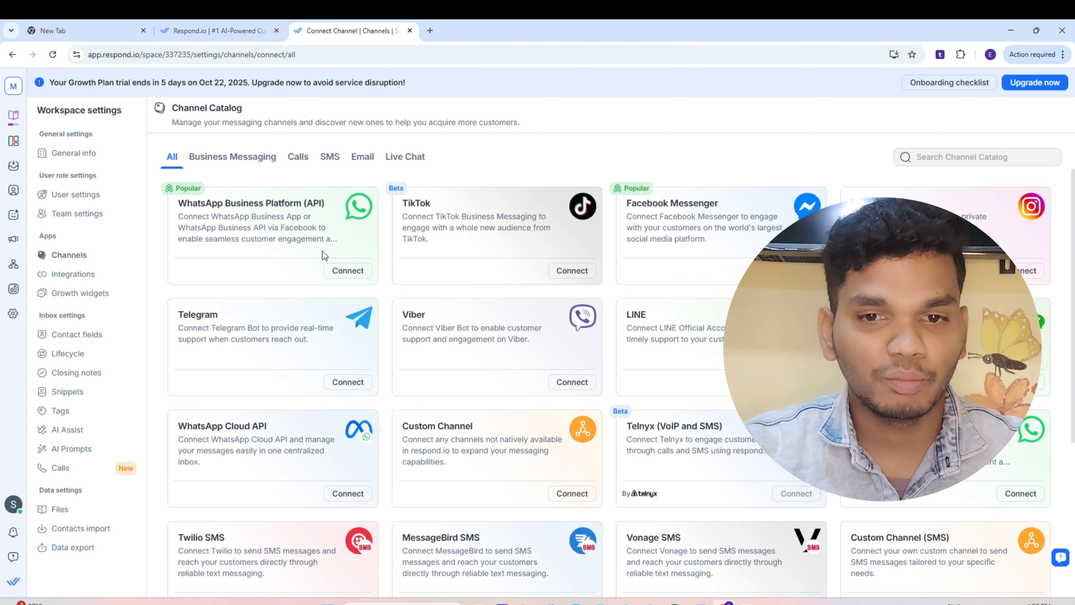
pyautogui.scroll(-3, 664, 334)
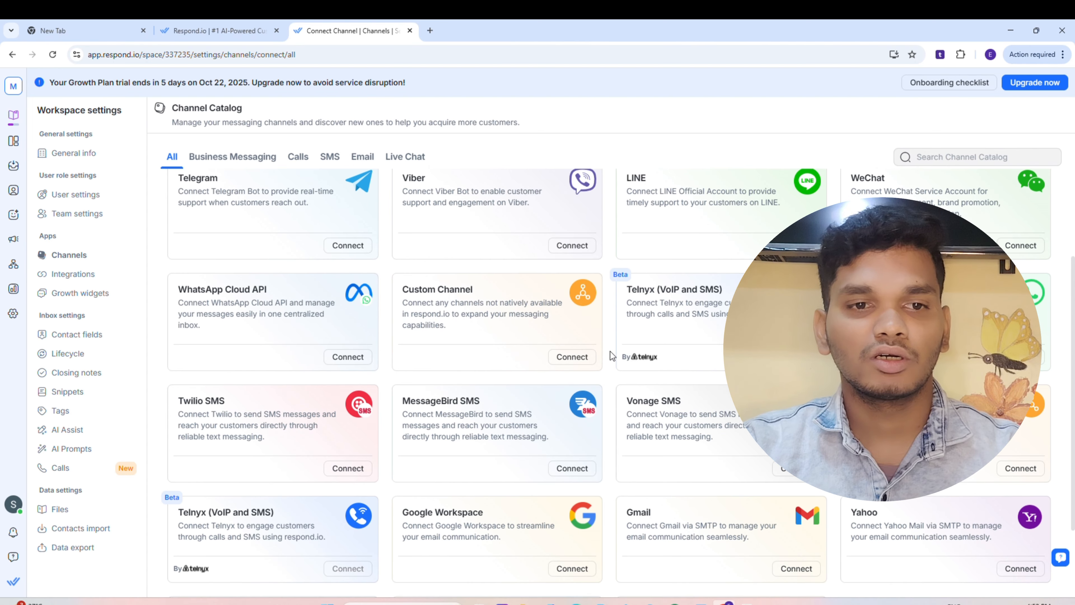
pyautogui.scroll(-2, 610, 351)
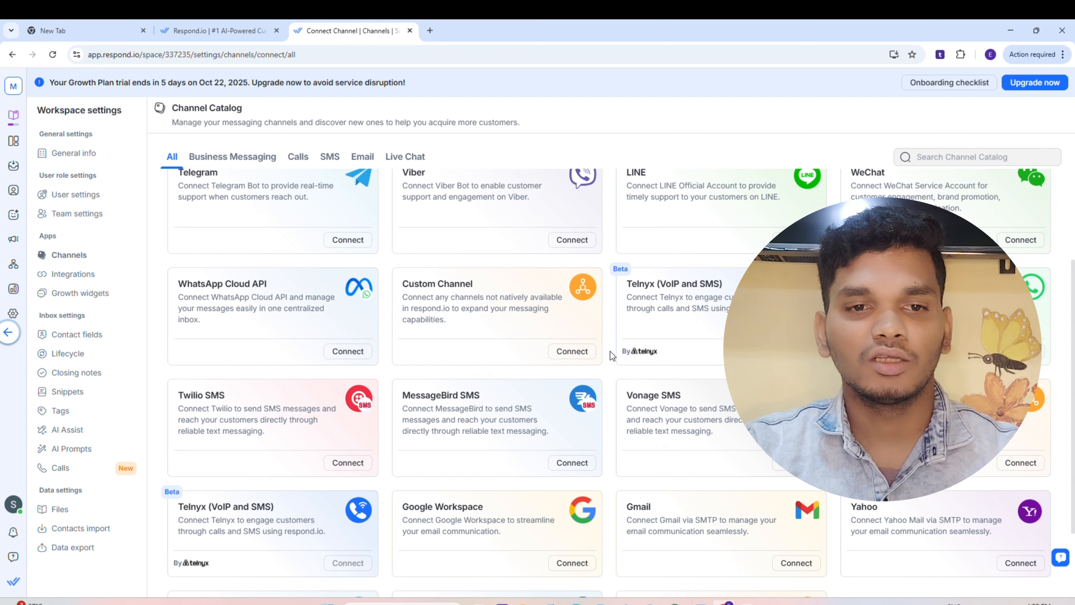
pyautogui.scroll(-3, 568, 396)
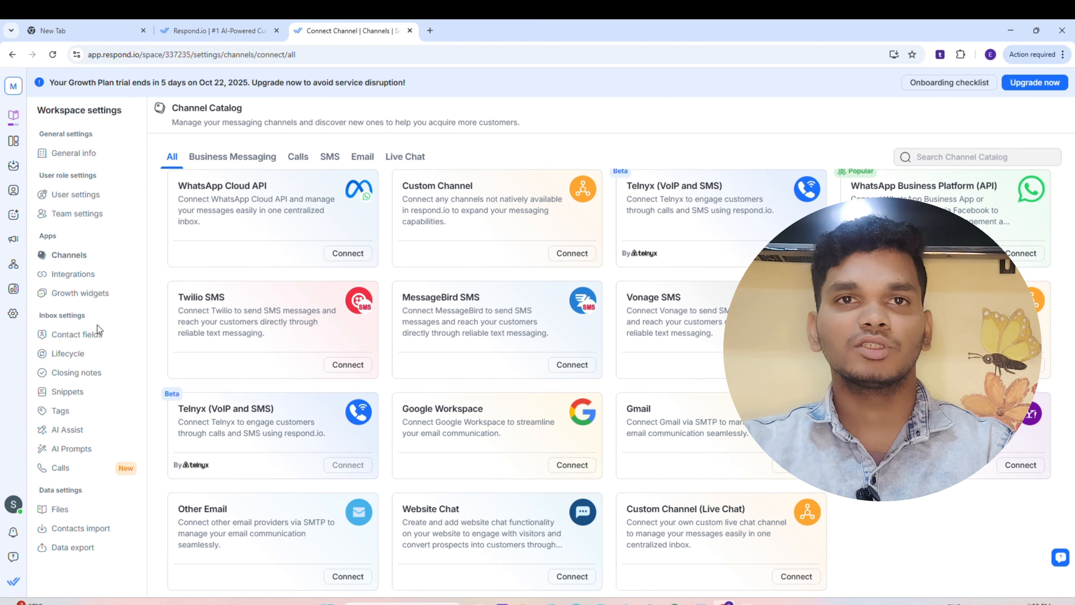
# - Step through Lifecycle, AI Assist and Contact fields to the Integrations list, including Salesforce, HubSpot, n8n and Zapier
pyautogui.click(85, 353)
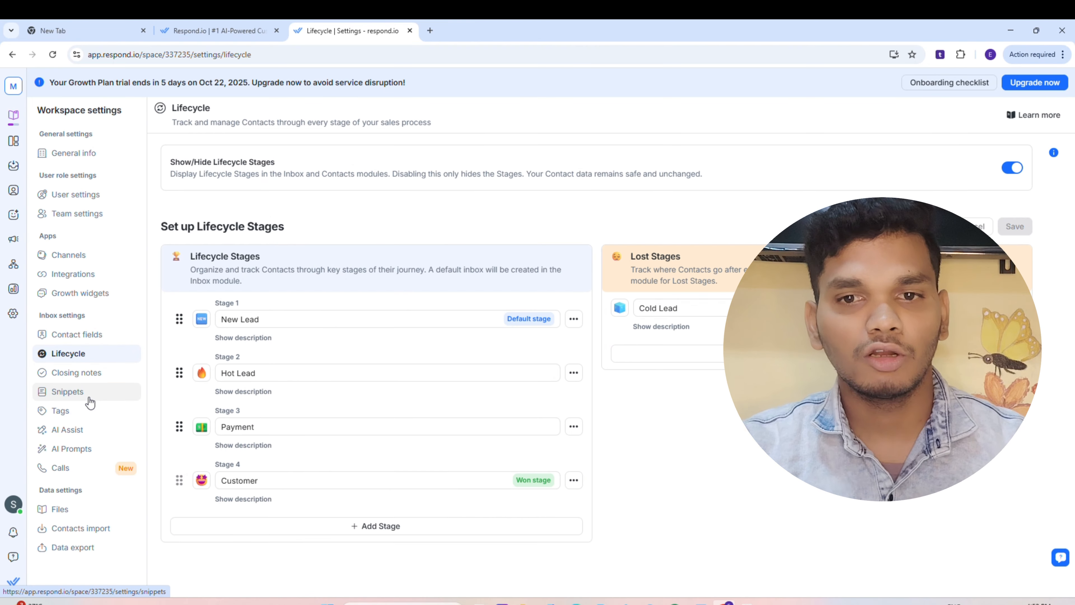
pyautogui.click(85, 430)
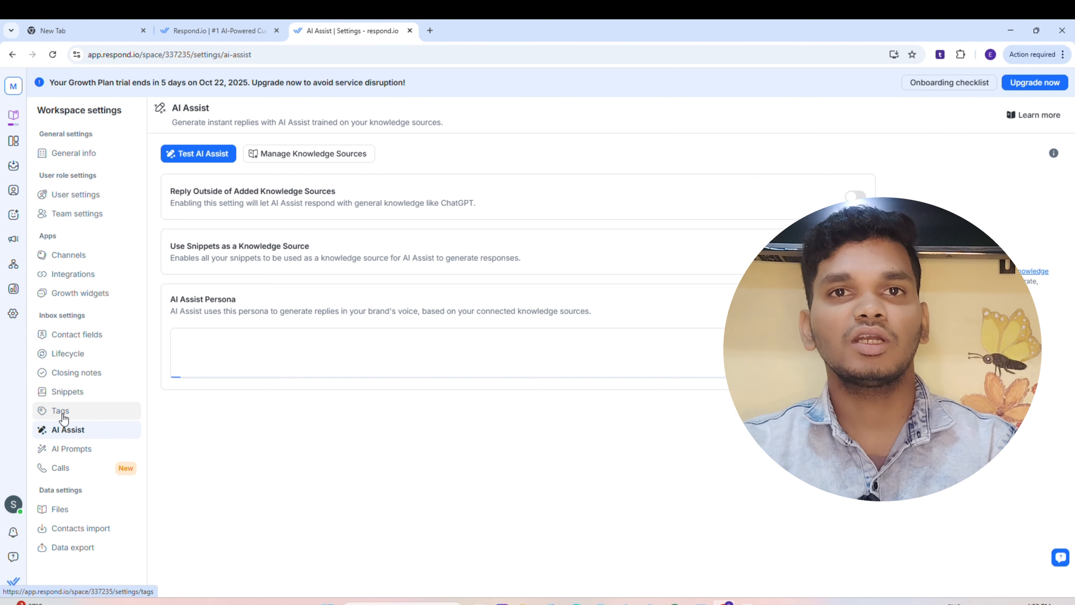
pyautogui.click(80, 347)
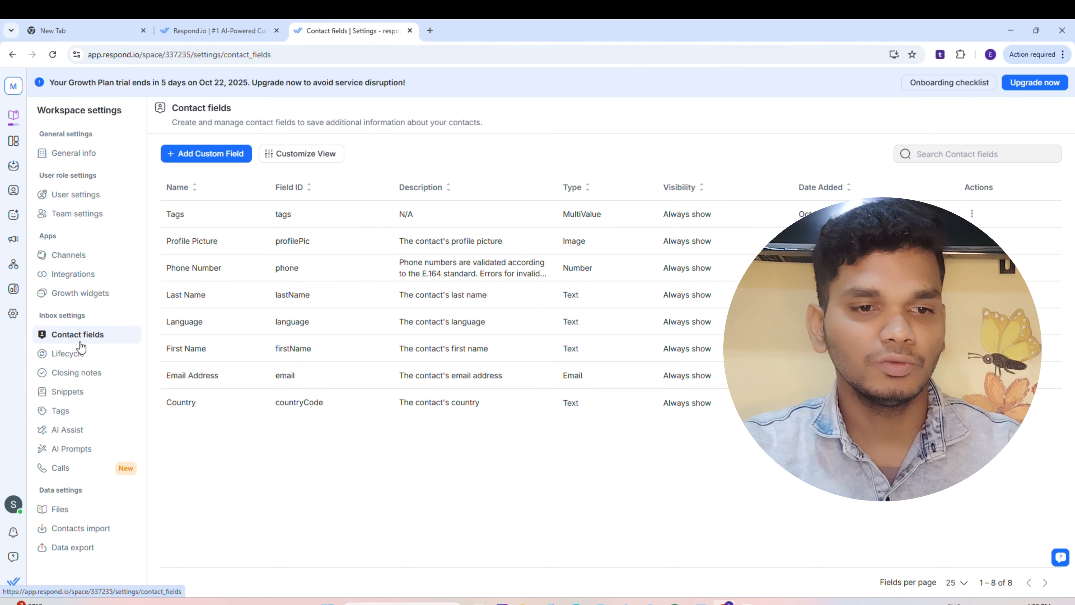
pyautogui.click(86, 276)
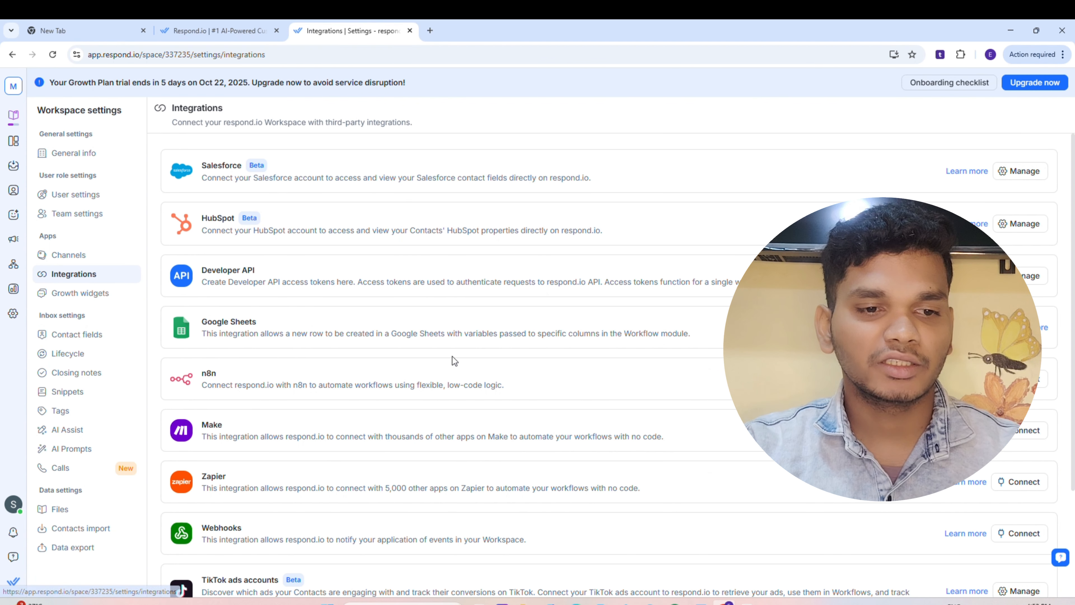
pyautogui.scroll(-3, 452, 356)
pyautogui.scroll(3, 452, 412)
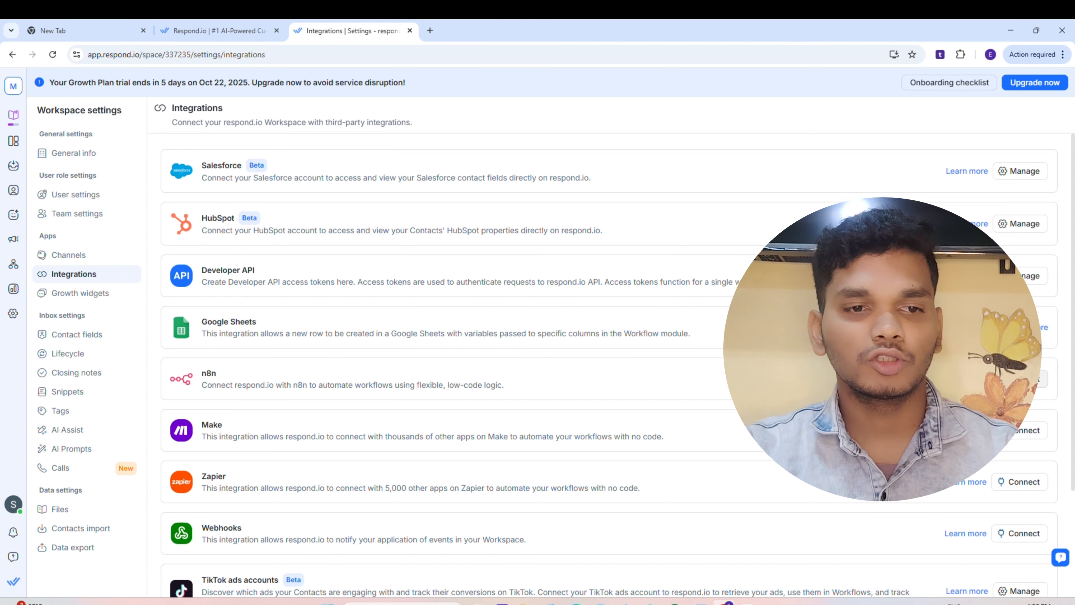
# - Reveal and re-mask the n8n integration's API key, then return to the AI Assist settings
pyautogui.click(1024, 379)
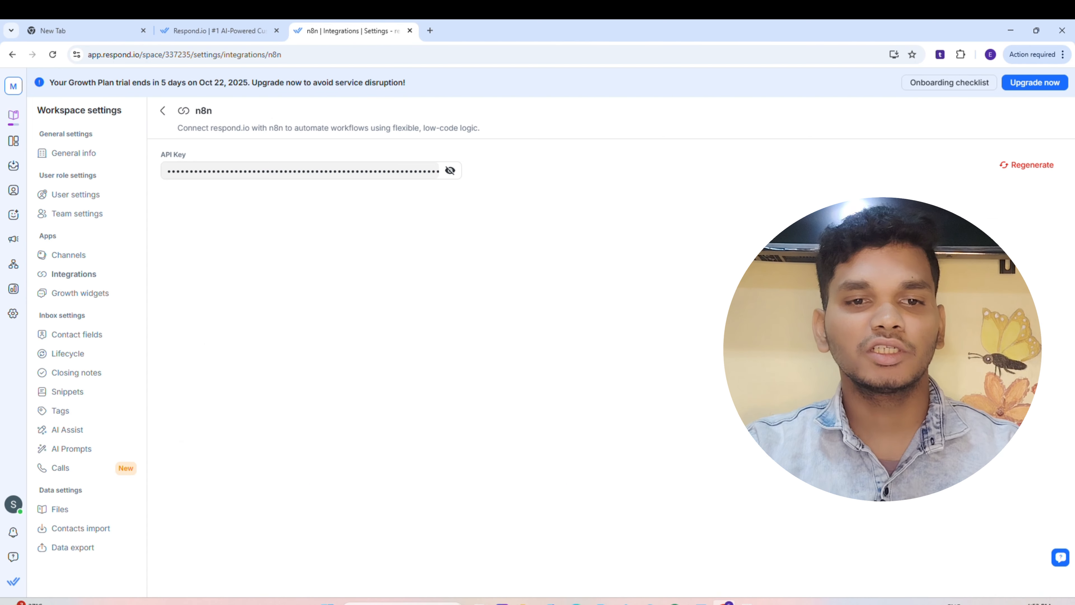
pyautogui.click(452, 171)
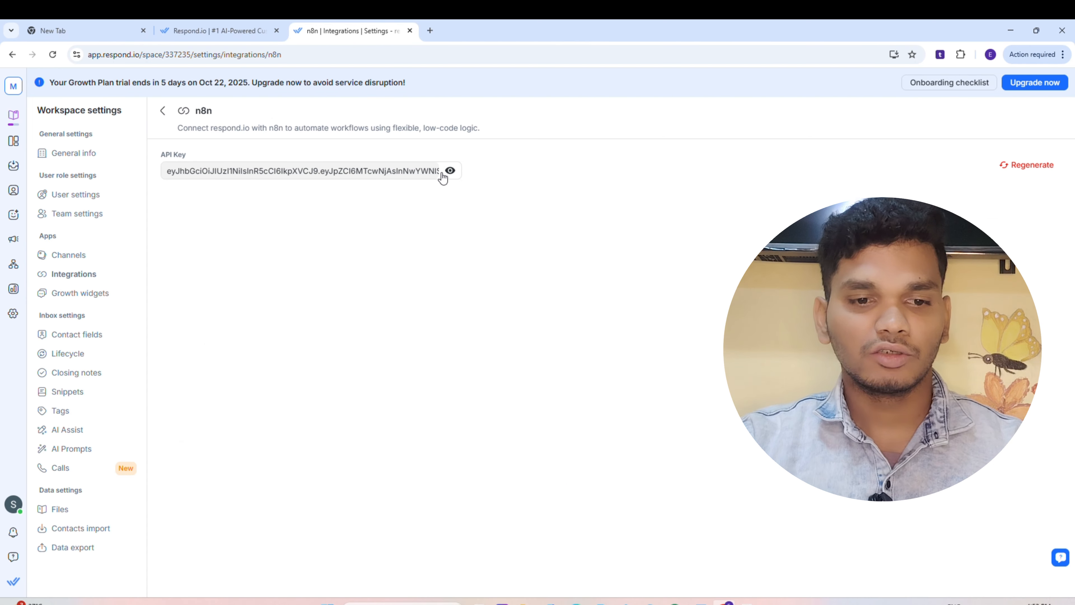
pyautogui.click(443, 173)
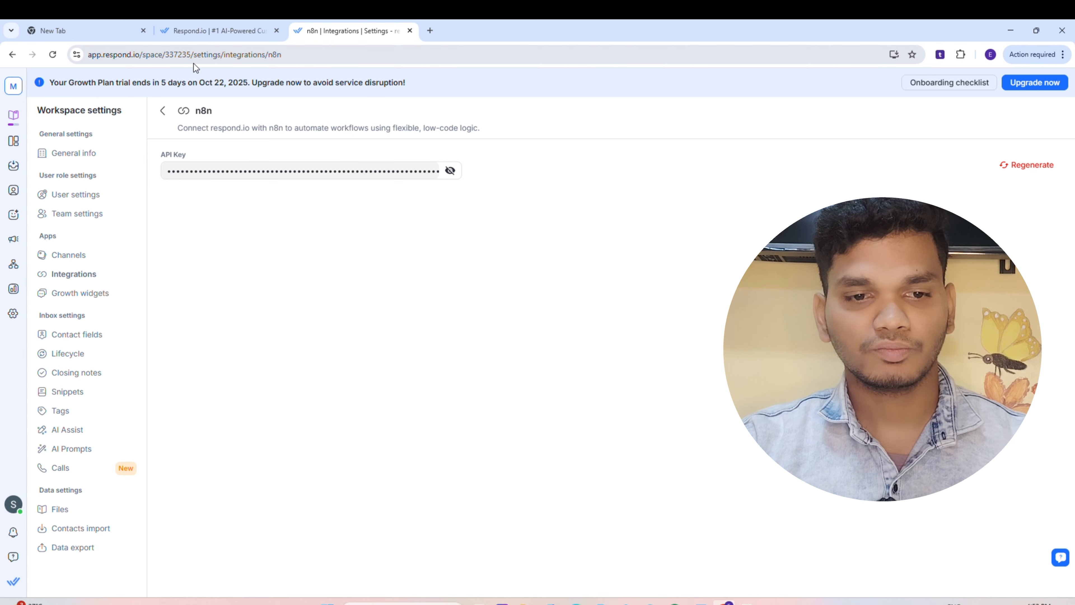
pyautogui.moveTo(231, 172); pyautogui.dragTo(522, 188)
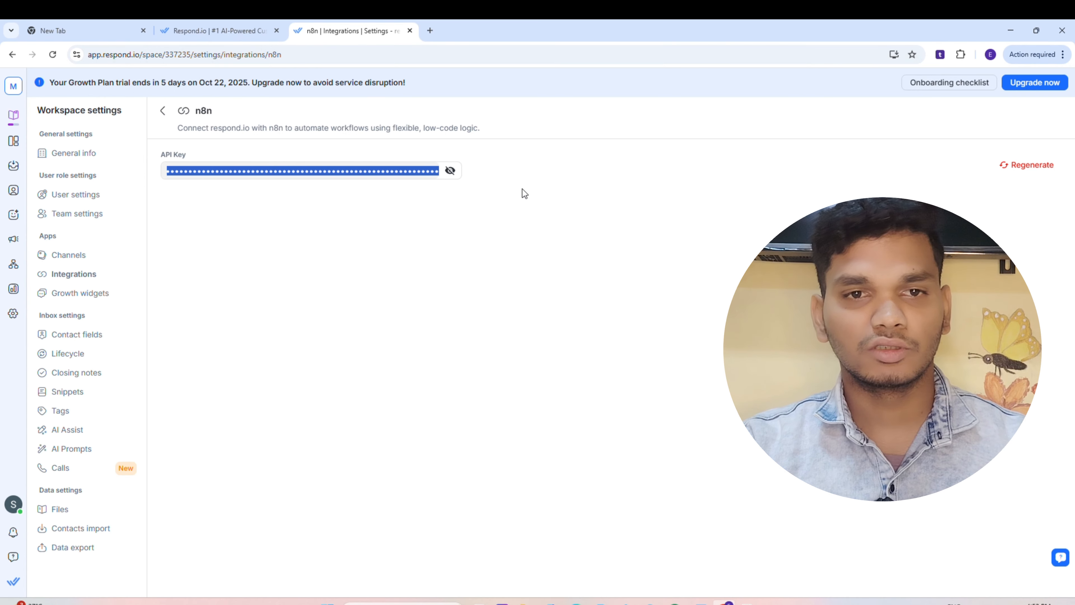
pyautogui.click(523, 189)
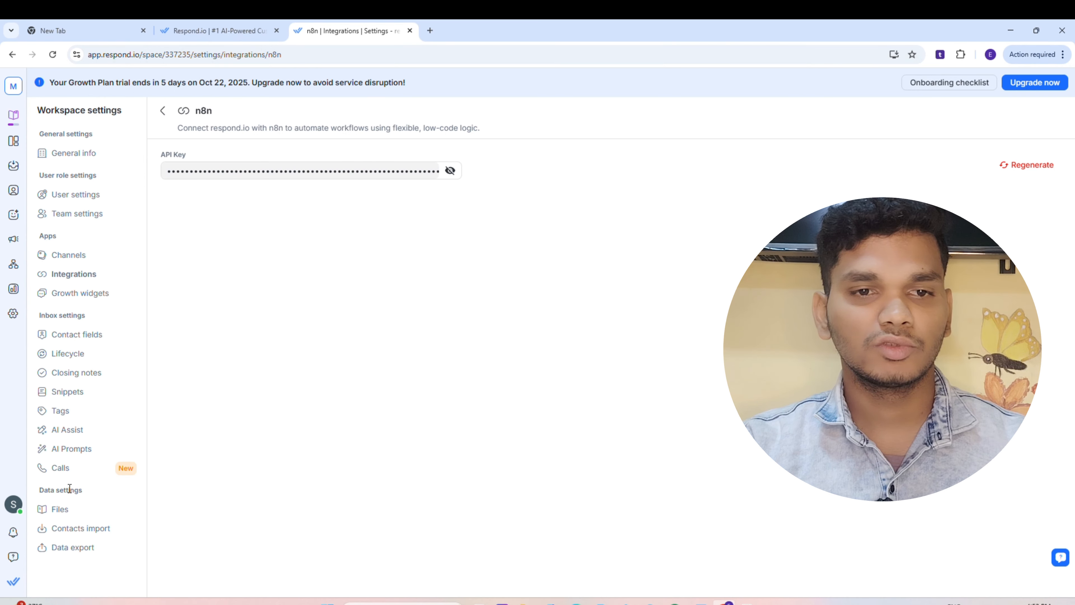
pyautogui.moveTo(68, 489); pyautogui.dragTo(39, 490)
pyautogui.click(91, 437)
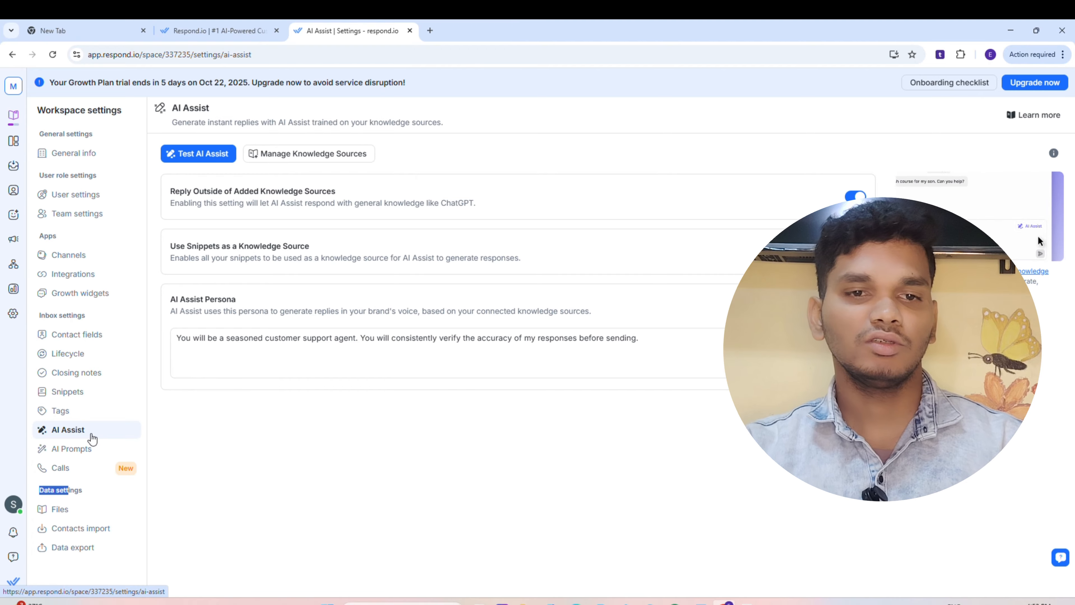